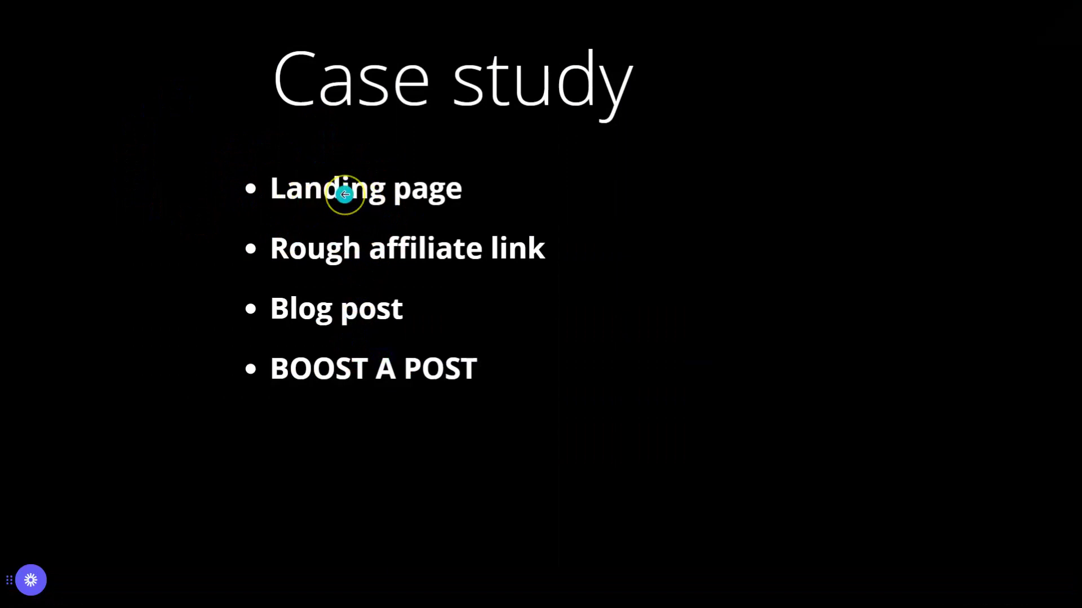
Exit the presentation, switch past AnyImage.io to the YouTube video "How To Create A Clickable Image On Facebook", and check its title and view count
key("Escape")
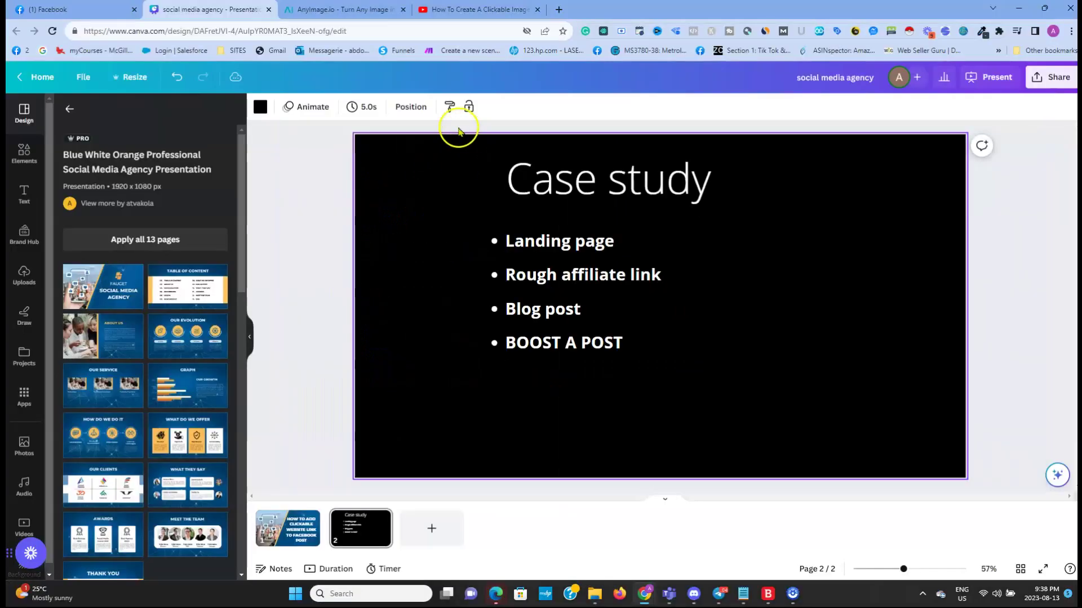
left_click(335, 10)
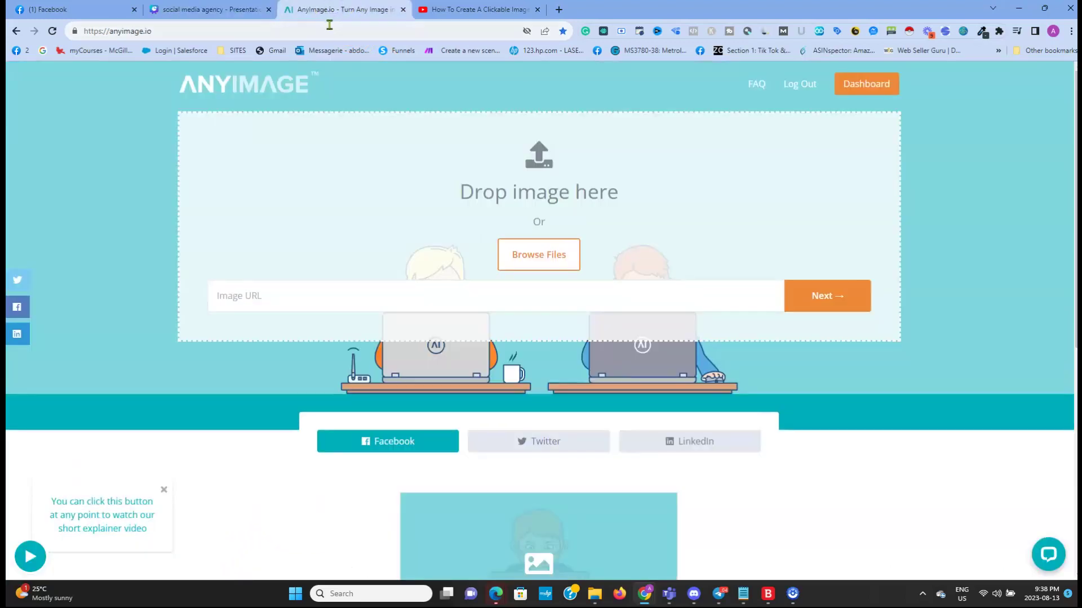
left_click(476, 9)
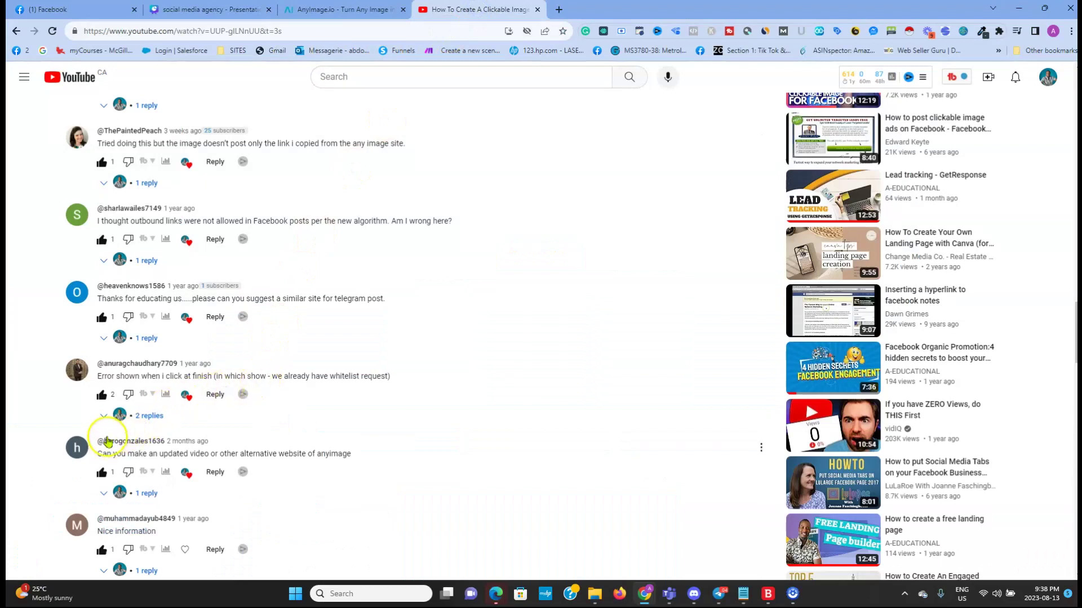
scroll(113, 395, "up", 15)
scroll(282, 297, "up", 15)
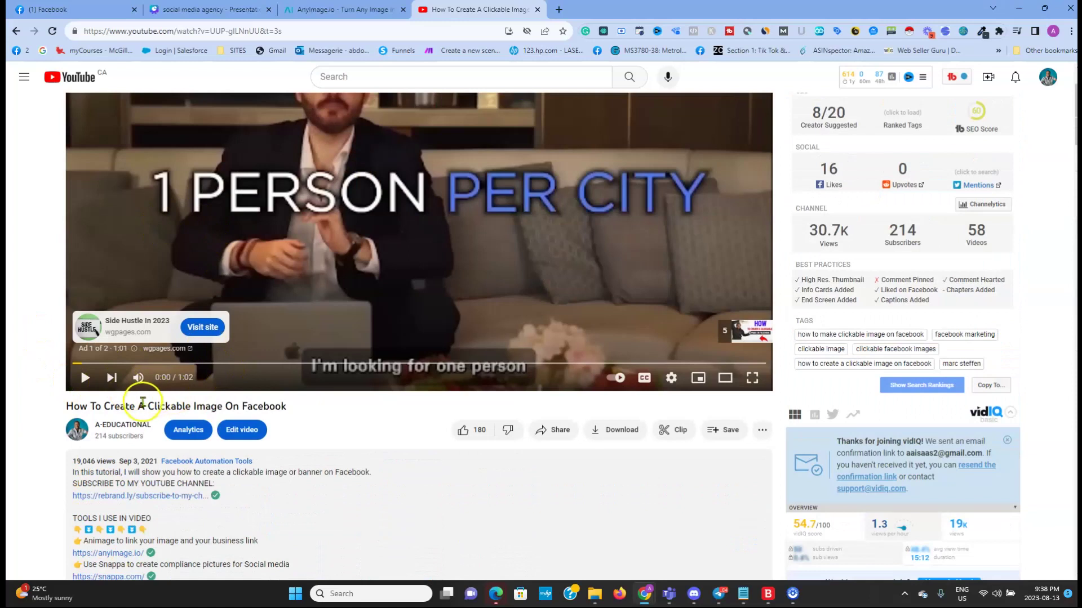
scroll(142, 400, "down", 2)
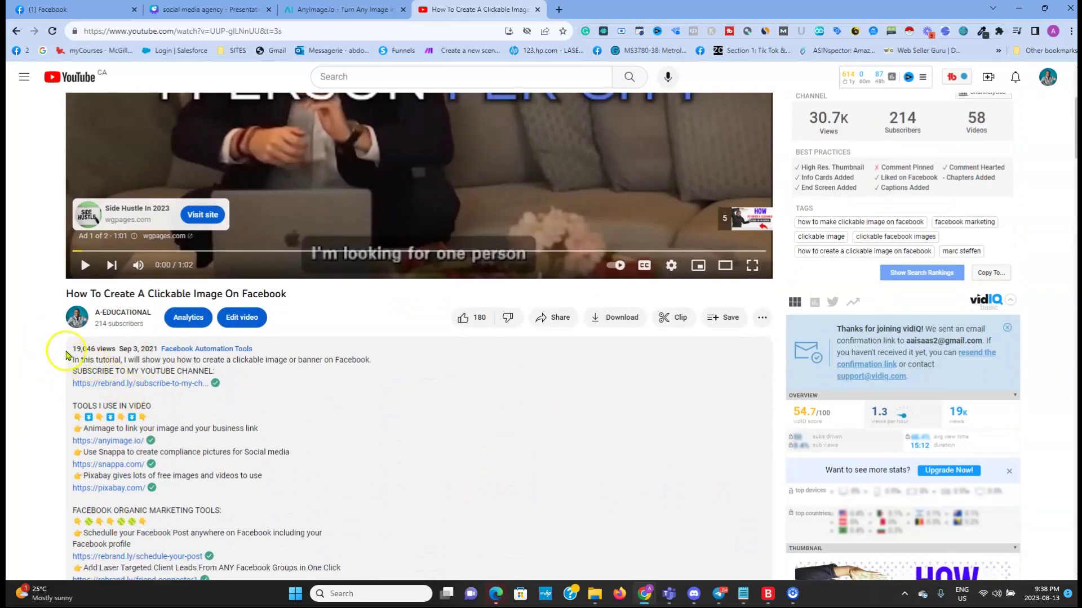
left_click_drag(74, 351, 106, 348)
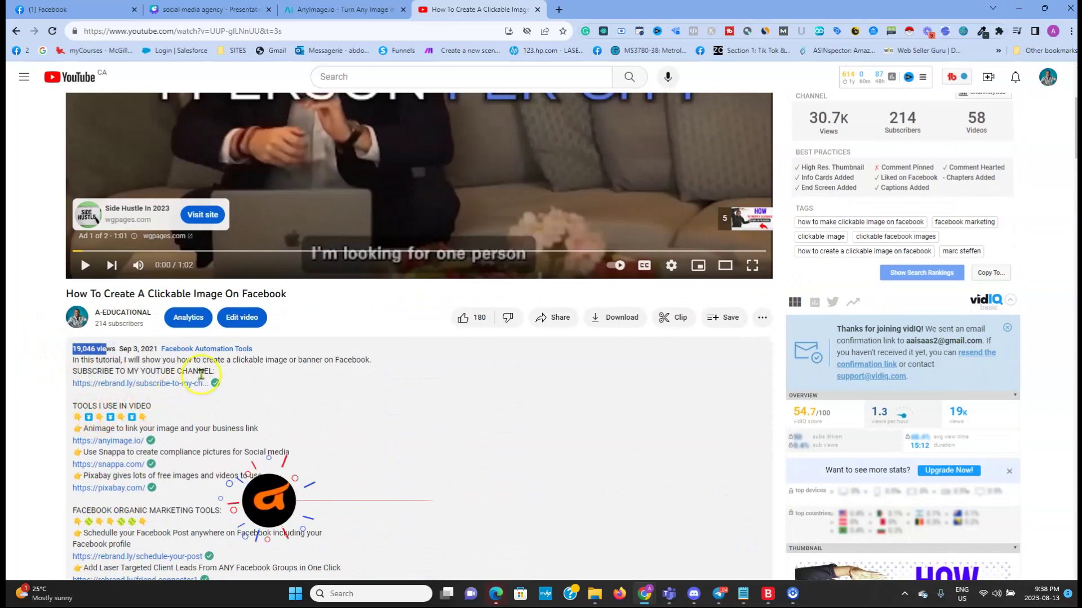
Read through the description and the viewer comments below the video
scroll(200, 370, "down", 7)
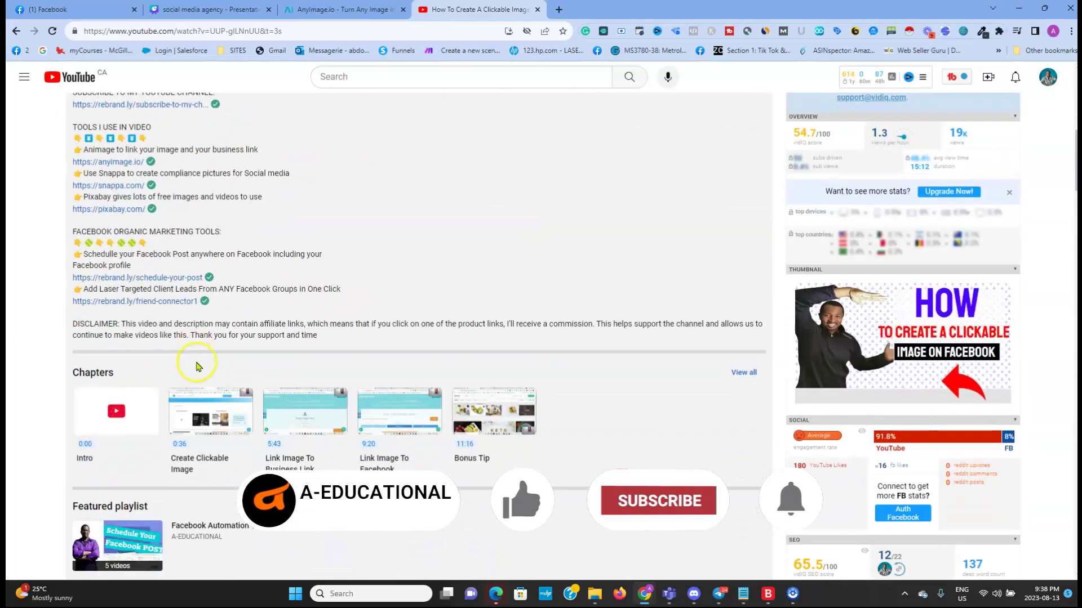
scroll(197, 367, "down", 20)
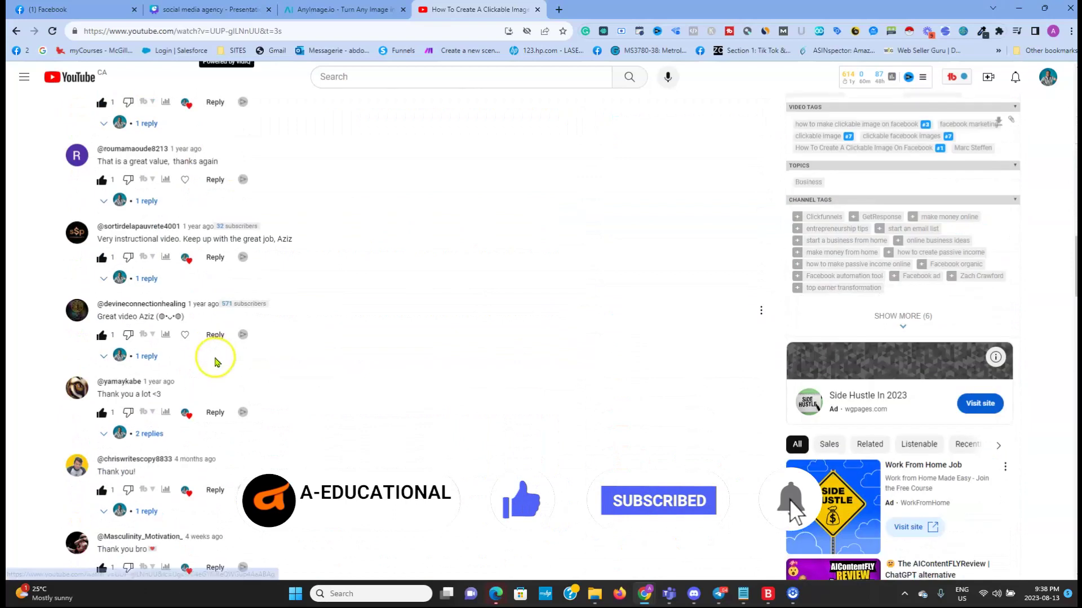
scroll(215, 361, "down", 8)
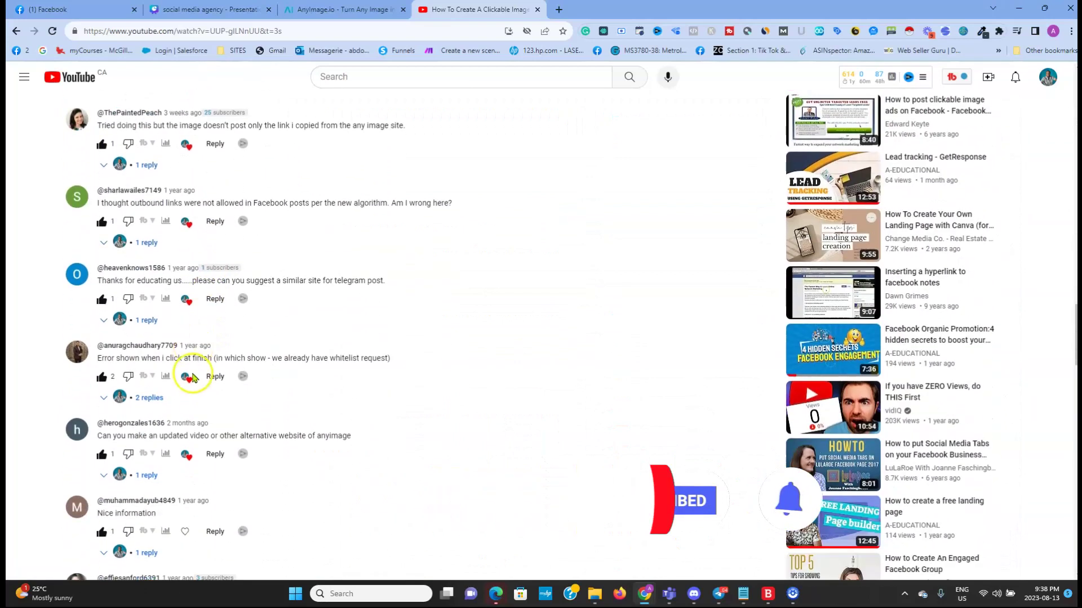
left_click_drag(105, 320, 198, 322)
scroll(200, 338, "down", 2)
scroll(135, 428, "down", 2)
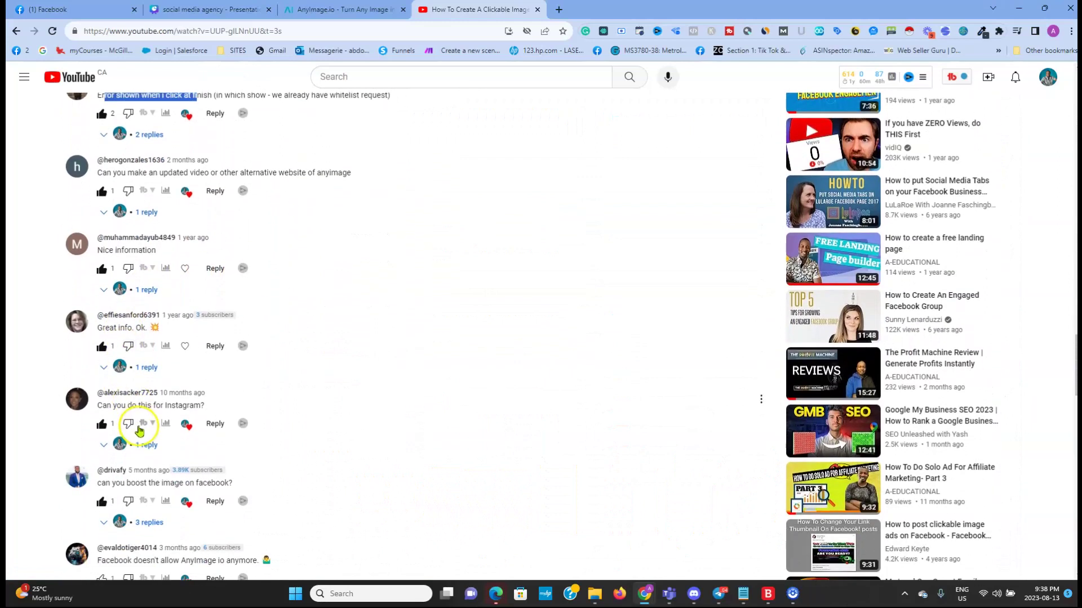
scroll(107, 439, "down", 4)
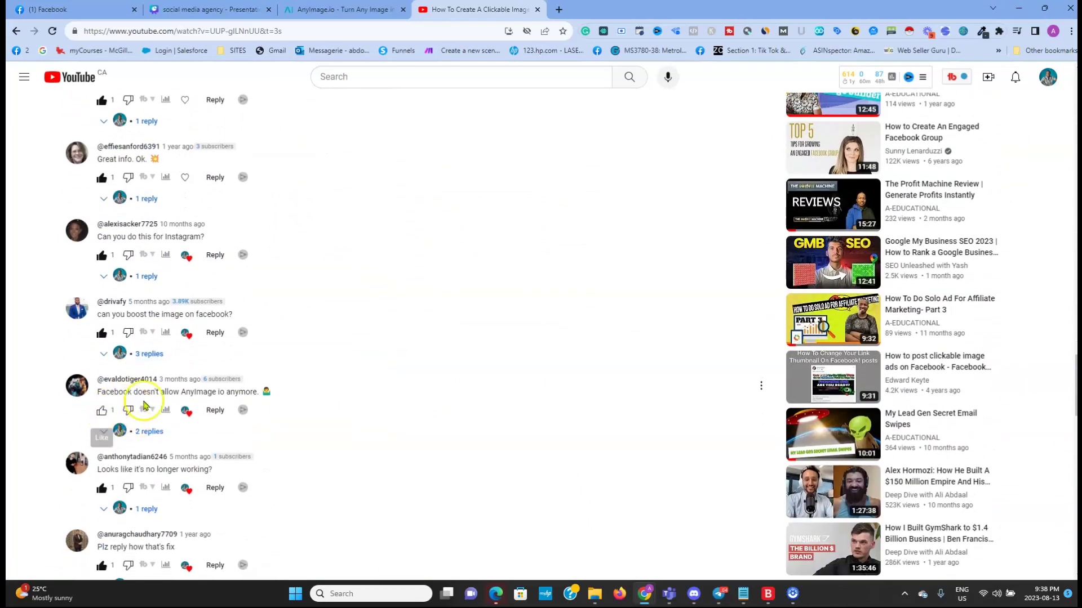
scroll(251, 496, "up", 15)
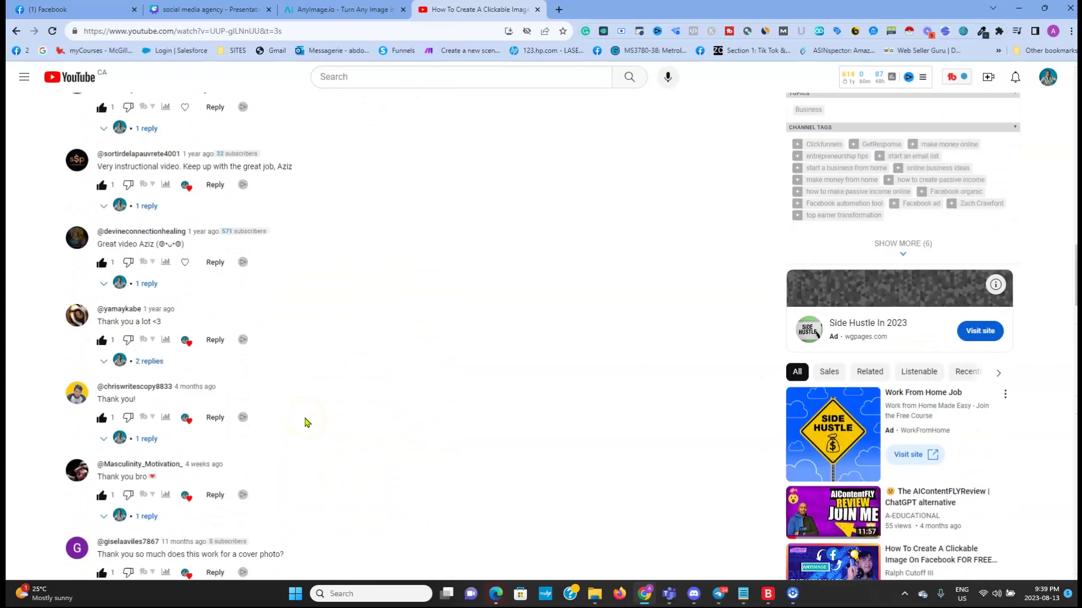
scroll(320, 324, "up", 10)
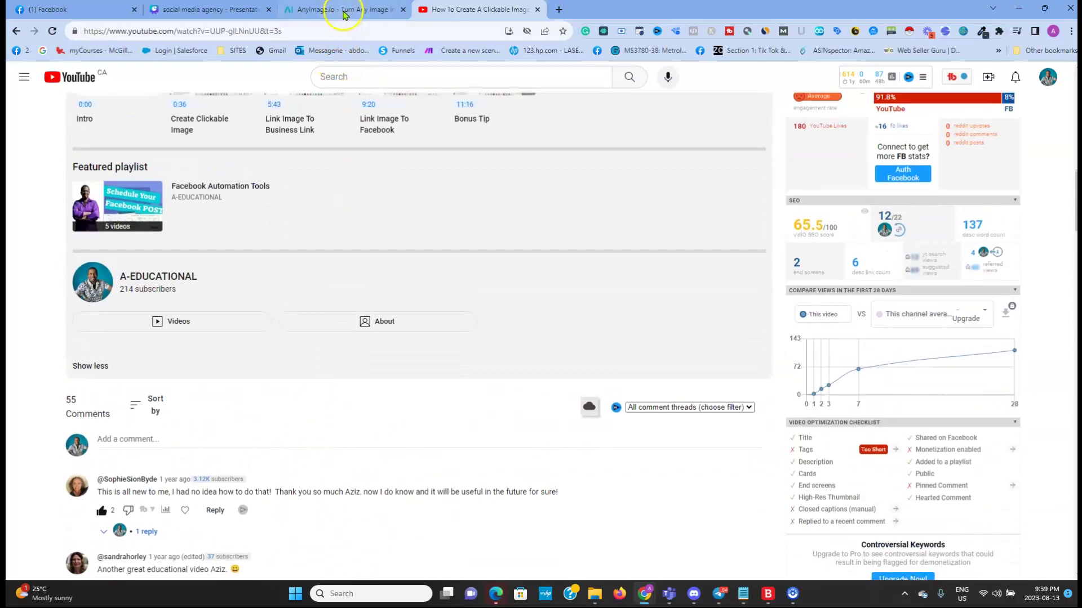
Switch to AnyImage.io and upload the "The 30 Minute Workday" image from a local folder
left_click(342, 10)
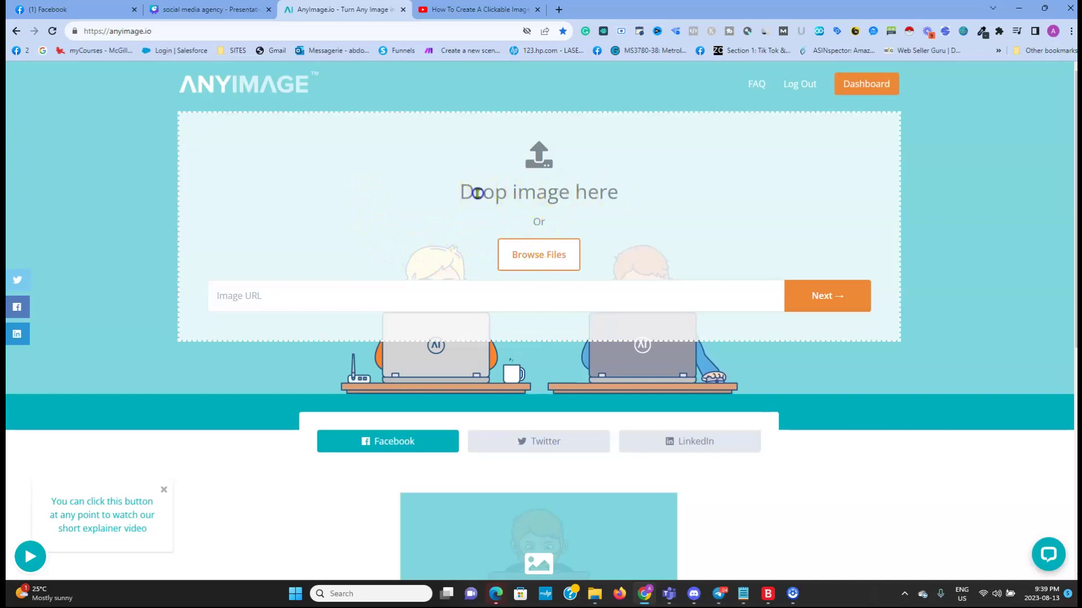
left_click_drag(477, 194, 609, 197)
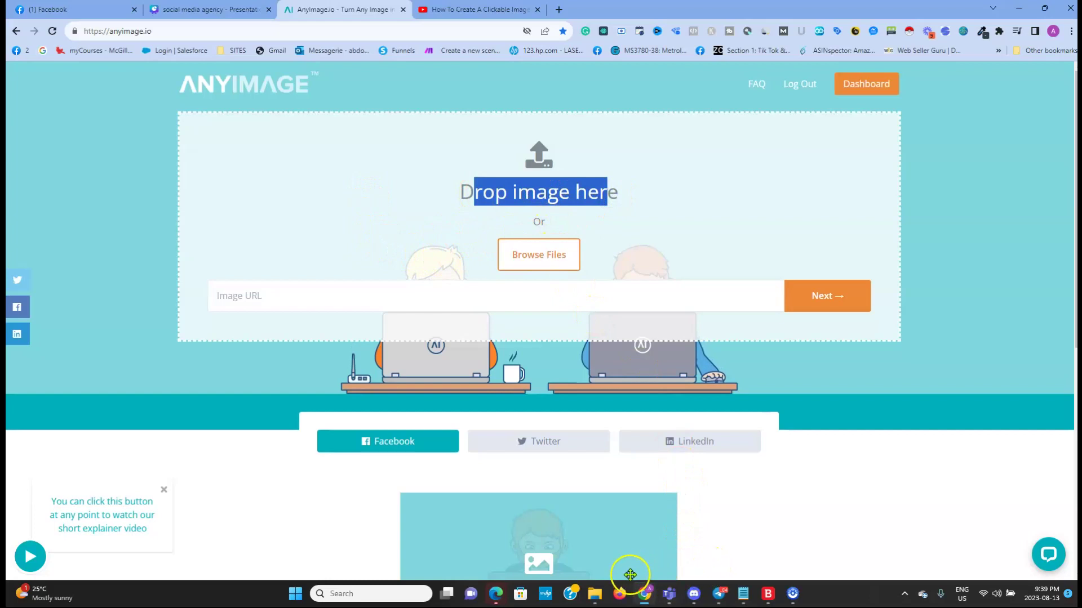
left_click(595, 593)
left_click_drag(916, 434, 521, 172)
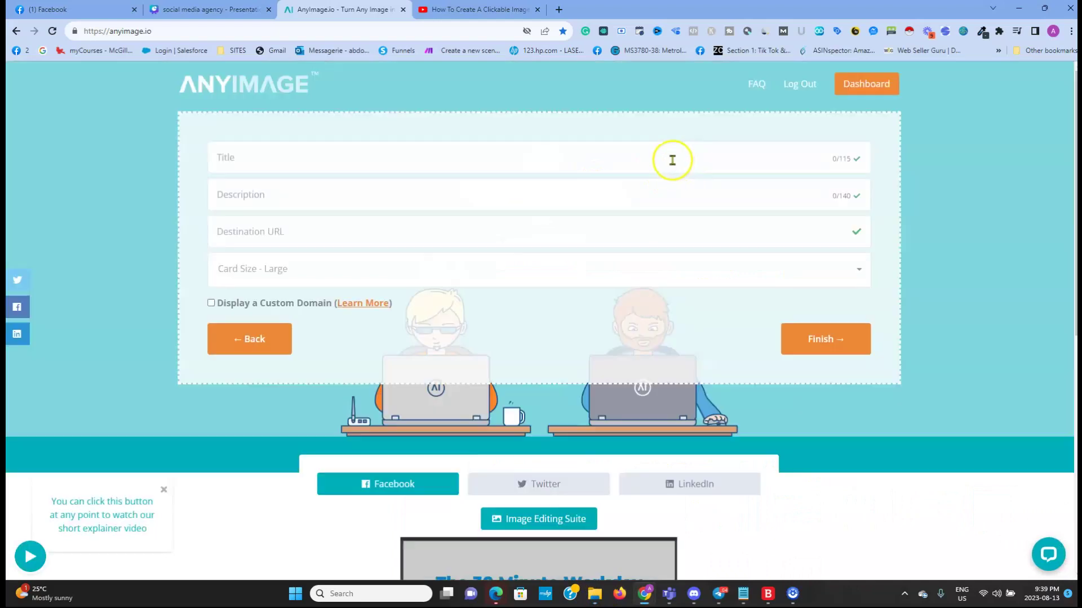
Enter "30 Mn word day" as the image card's title, leaving the description and destination URL empty
left_click(271, 166)
left_click(287, 165)
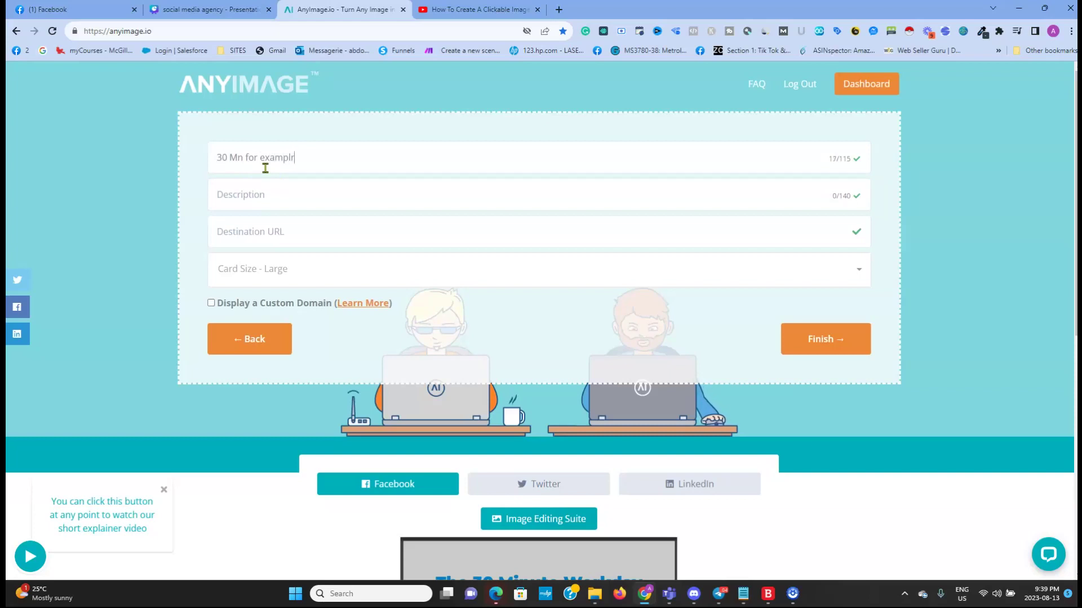
key("BackSpace")
key("BackSpace")
left_click(231, 195)
triple_click(239, 169)
left_click(295, 200)
left_click(295, 233)
left_click(283, 232)
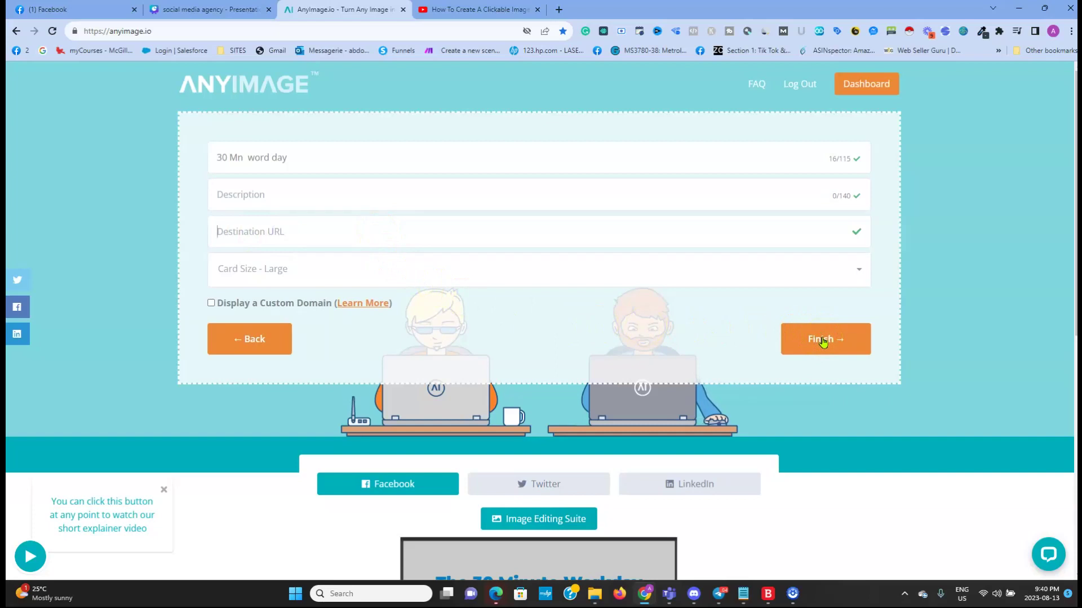
left_click(743, 593)
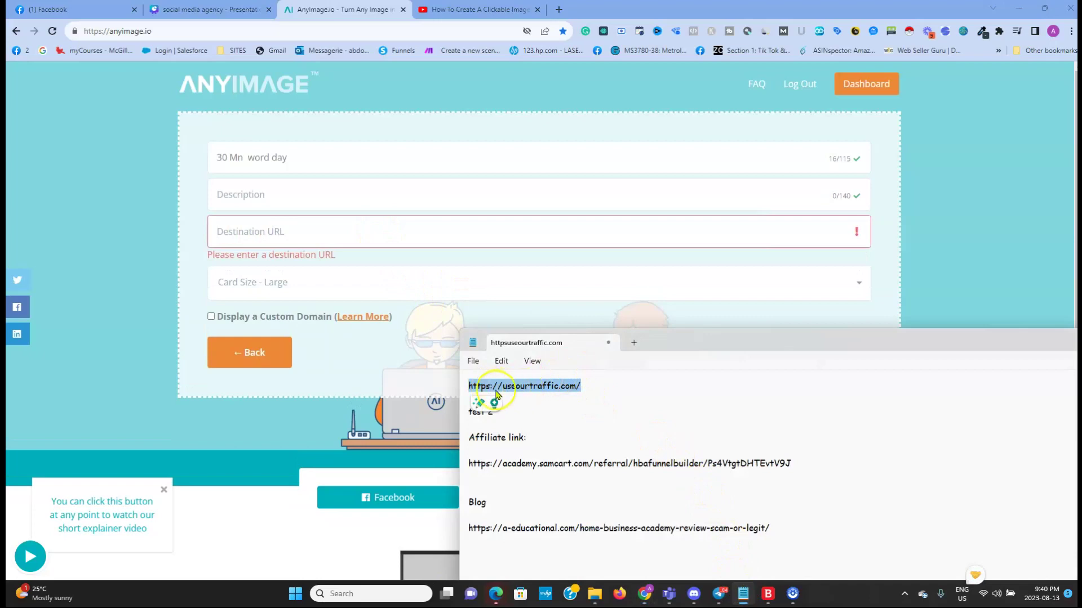
left_click(471, 384)
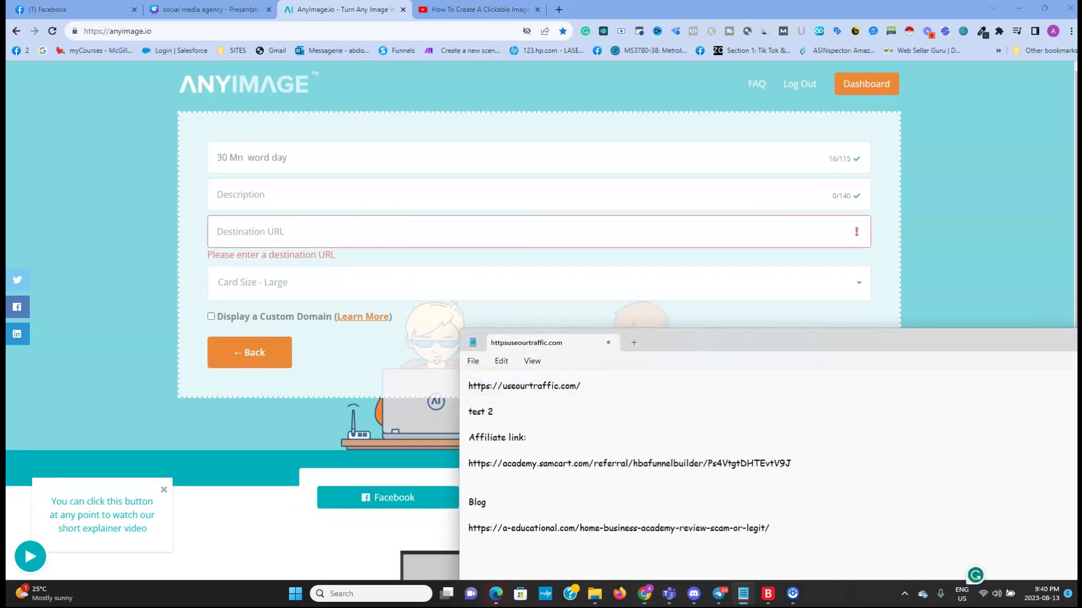
key("Return")
key("Return")
key("Return")
type("http://useourtraffic.social-card-share.top/wtlapy2")
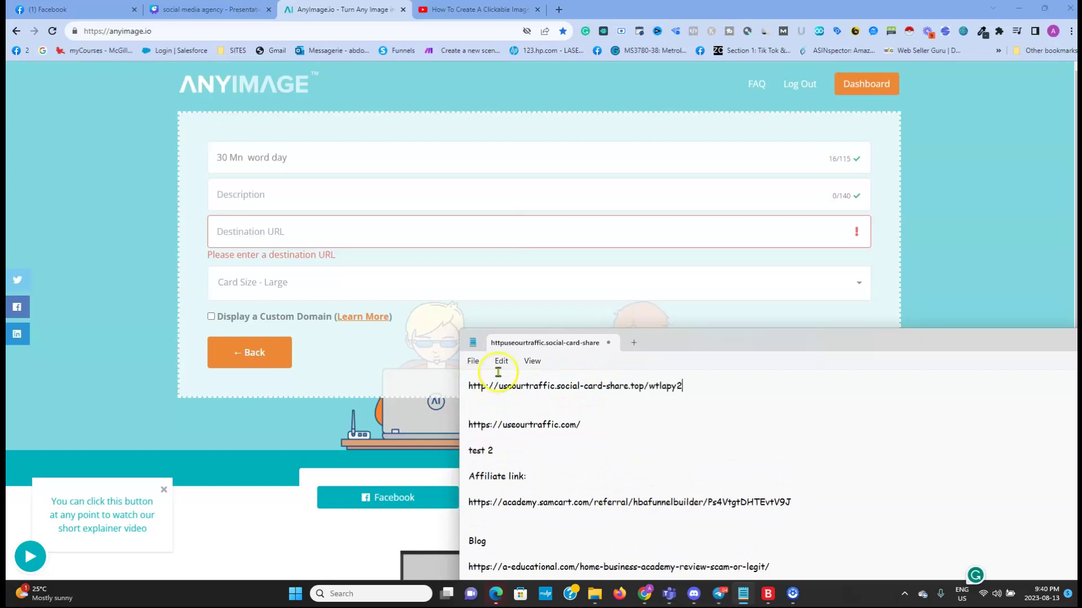
left_click_drag(683, 386, 445, 381)
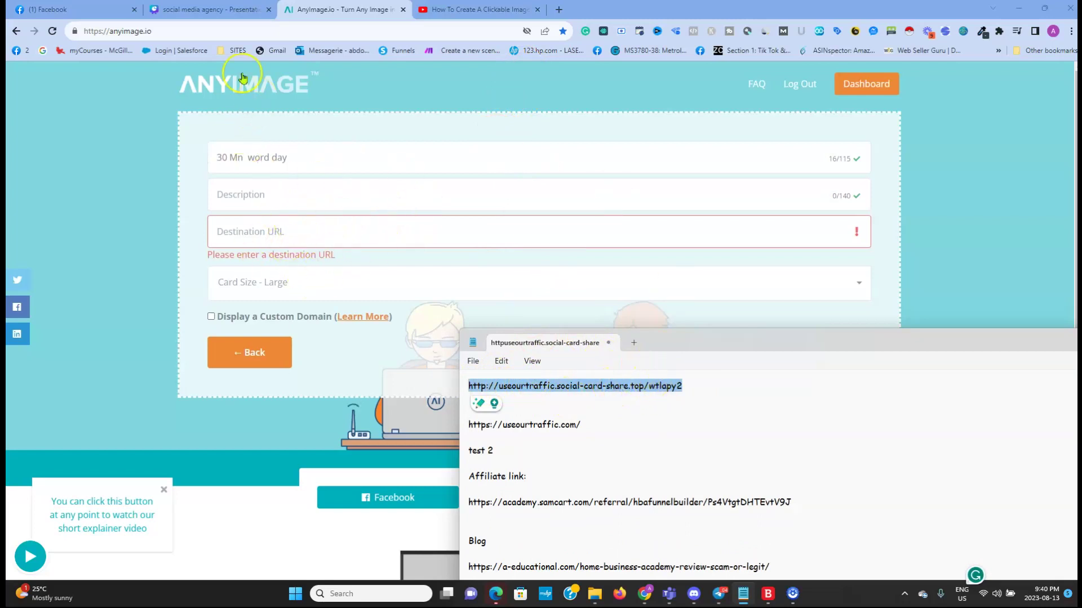
left_click(95, 11)
left_click(94, 12)
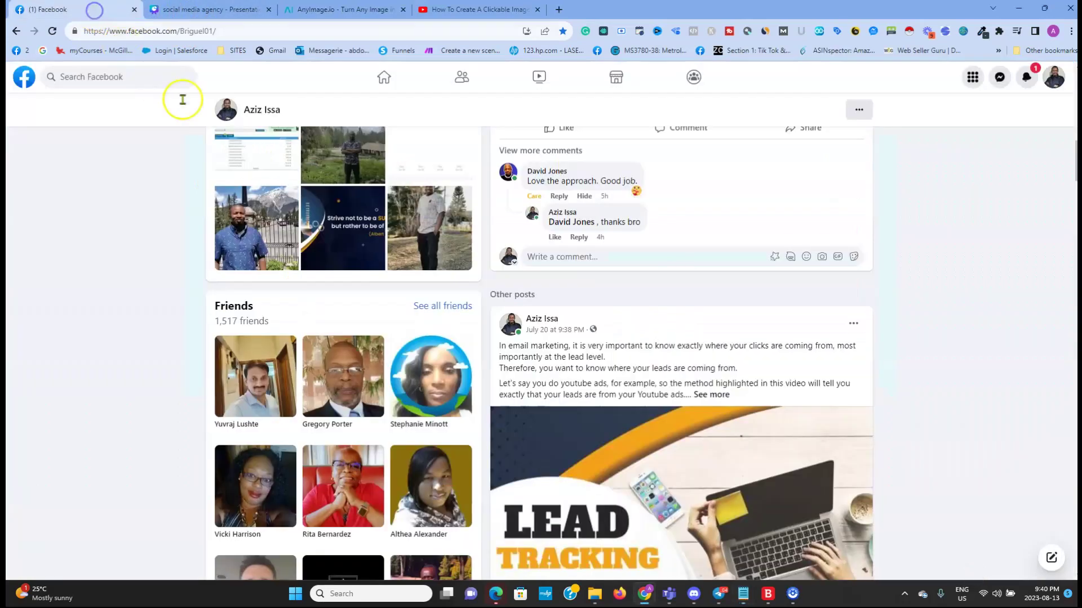
scroll(514, 205, "up", 5)
scroll(513, 204, "up", 8)
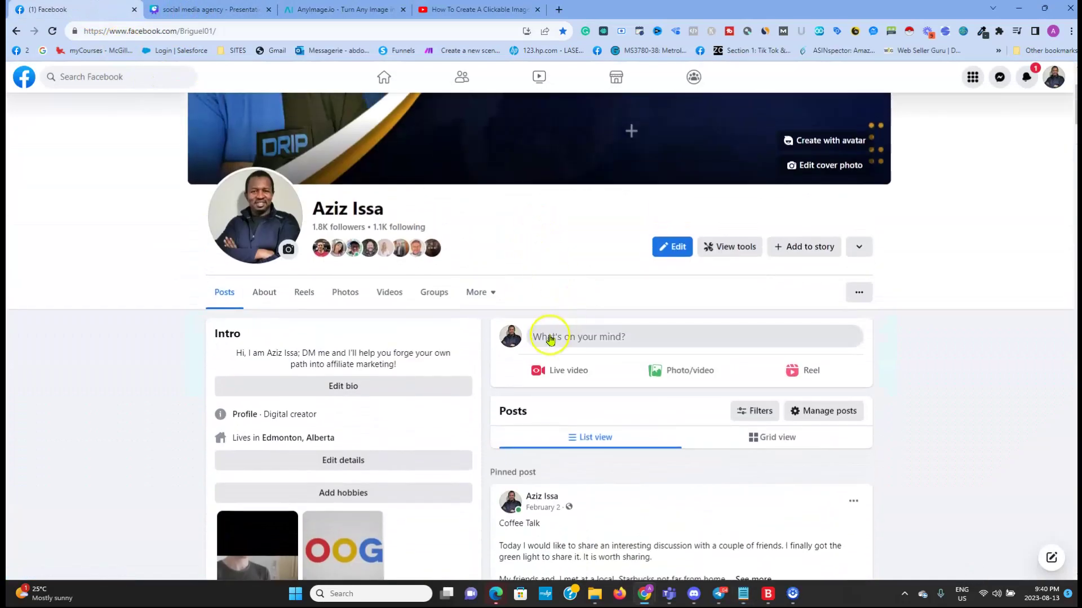
left_click(550, 338)
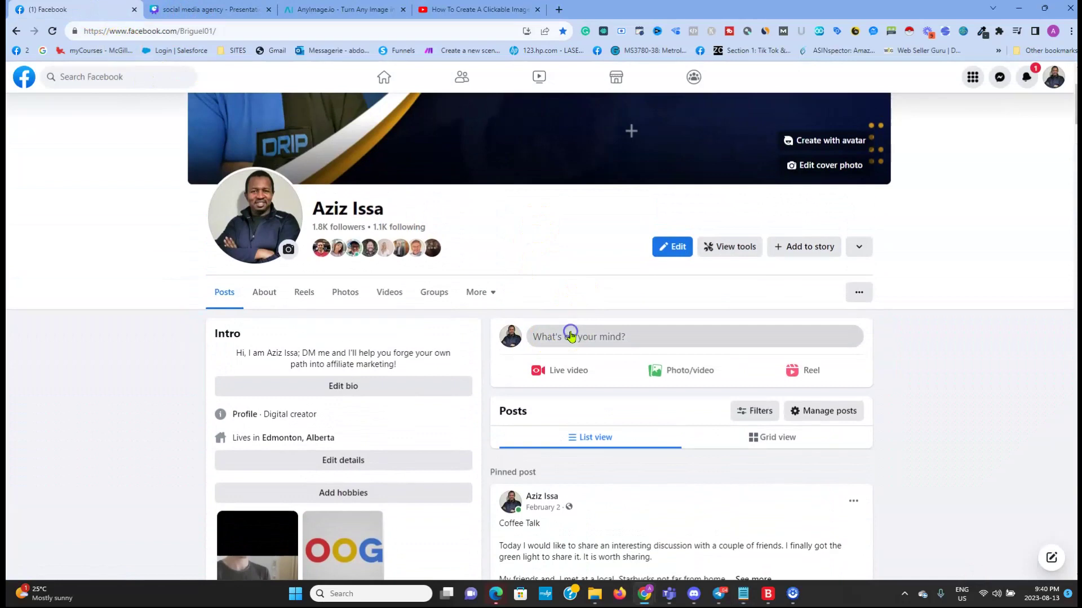
right_click(455, 287)
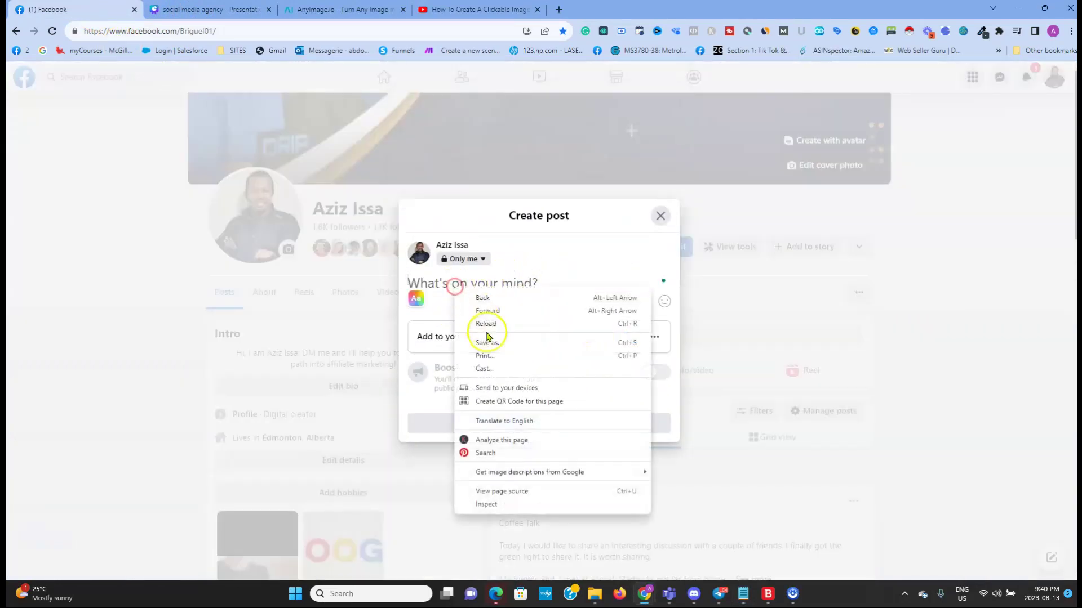
left_click(430, 284)
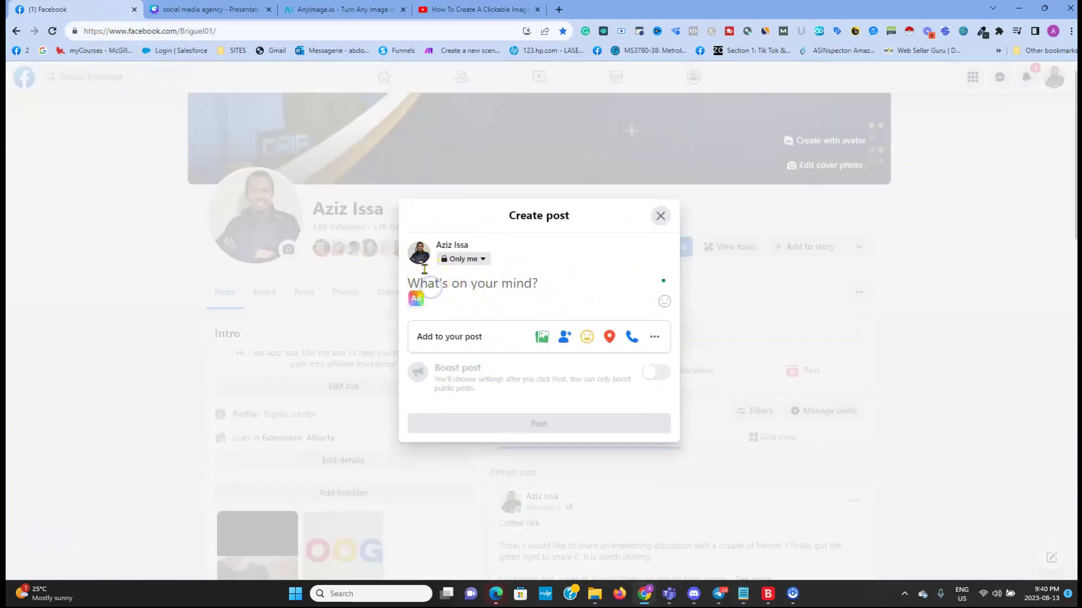
type("http://useourtraffic.social-card-share.top/wtlapy2")
Delete the link text from the post while keeping its preview image, and publish the post
left_click_drag(581, 194, 368, 194)
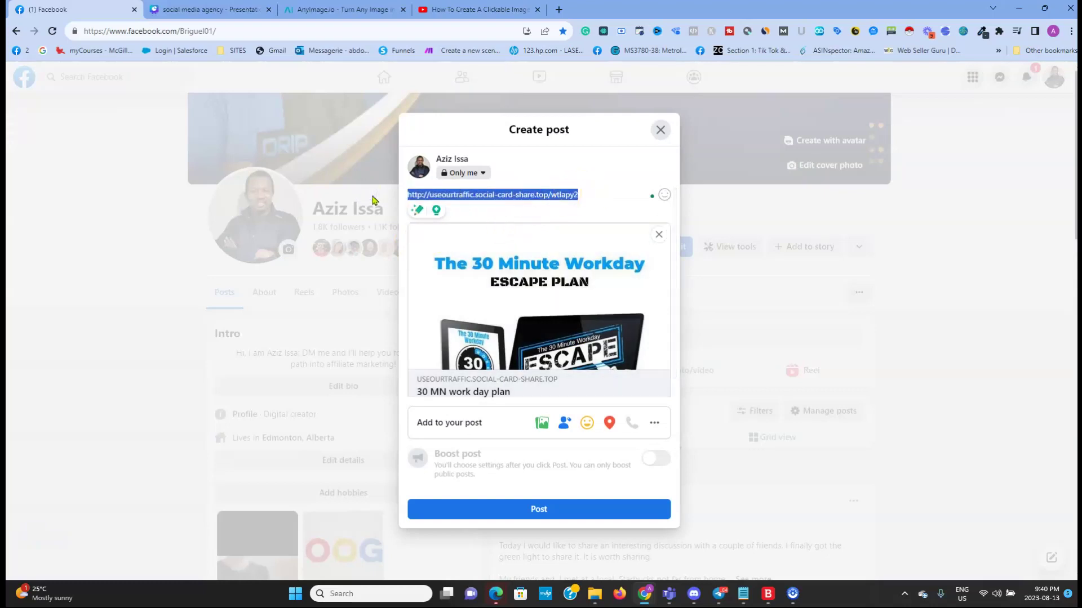
key("BackSpace")
left_click(508, 512)
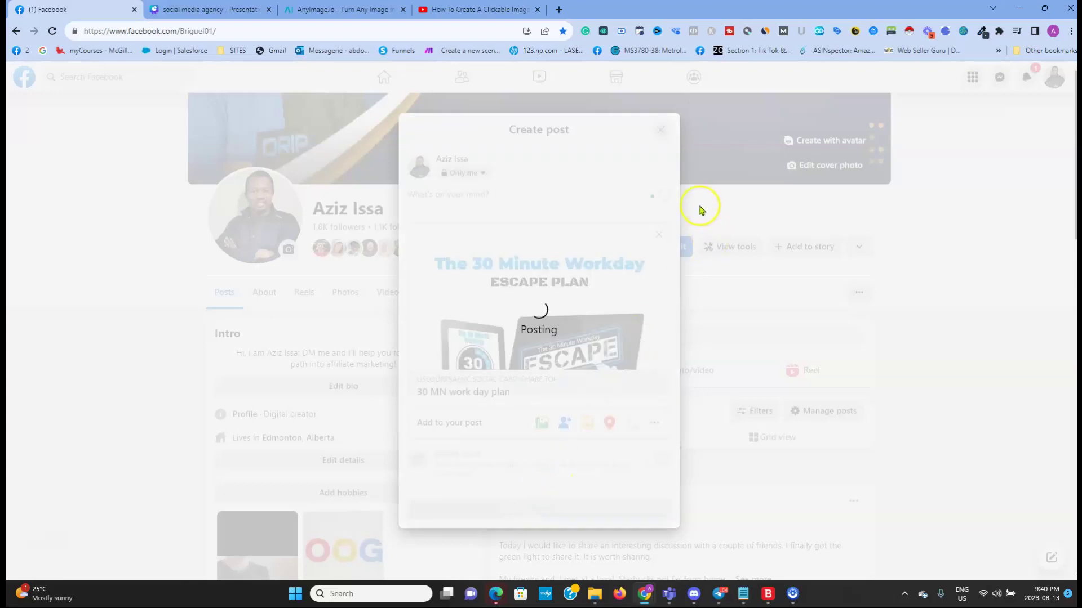
Find the published "30 MN work day plan" post on the profile and open its linked image to view the landing page
scroll(693, 225, "down", 10)
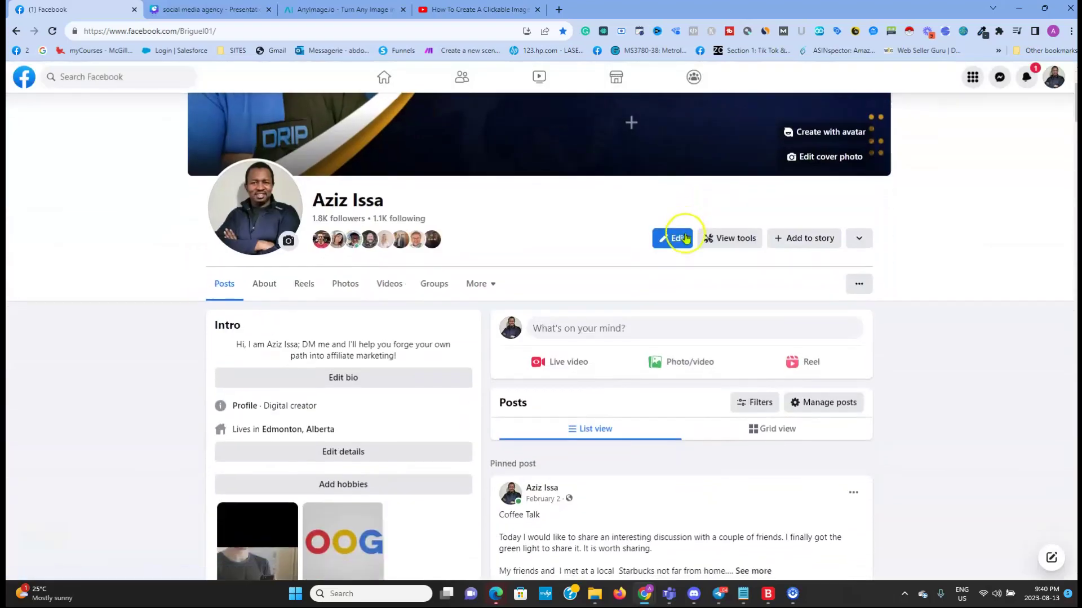
scroll(700, 241, "down", 14)
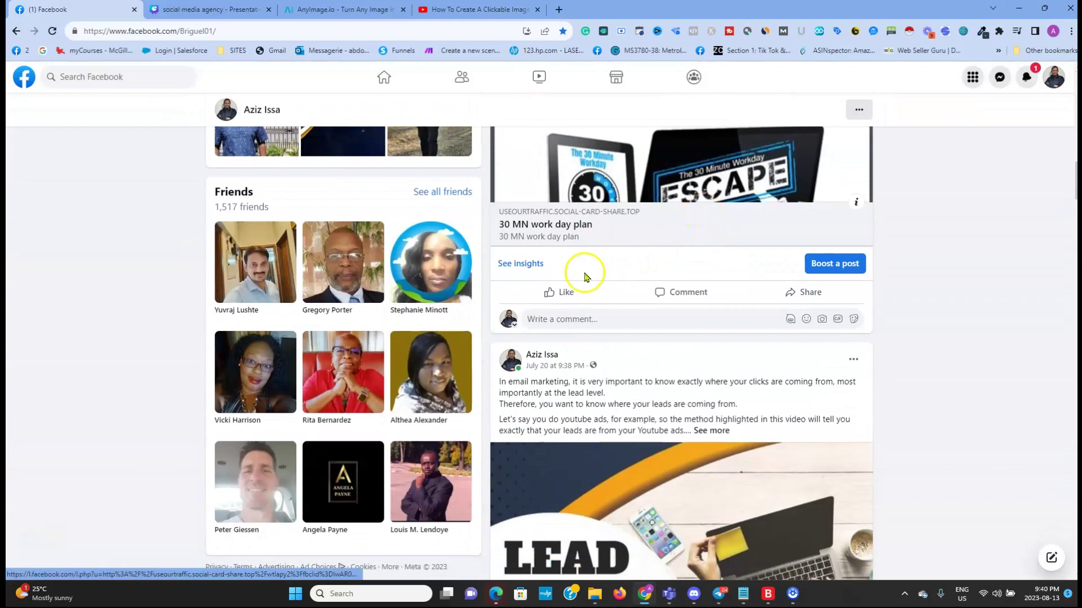
scroll(598, 211, "up", 2)
scroll(597, 210, "up", 2)
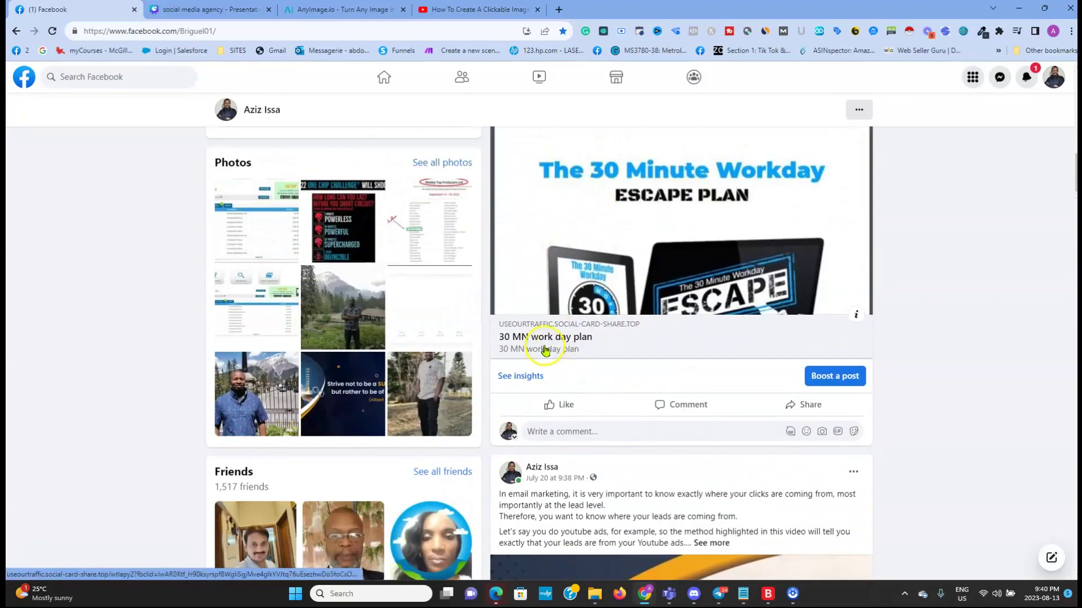
scroll(603, 370, "up", 1)
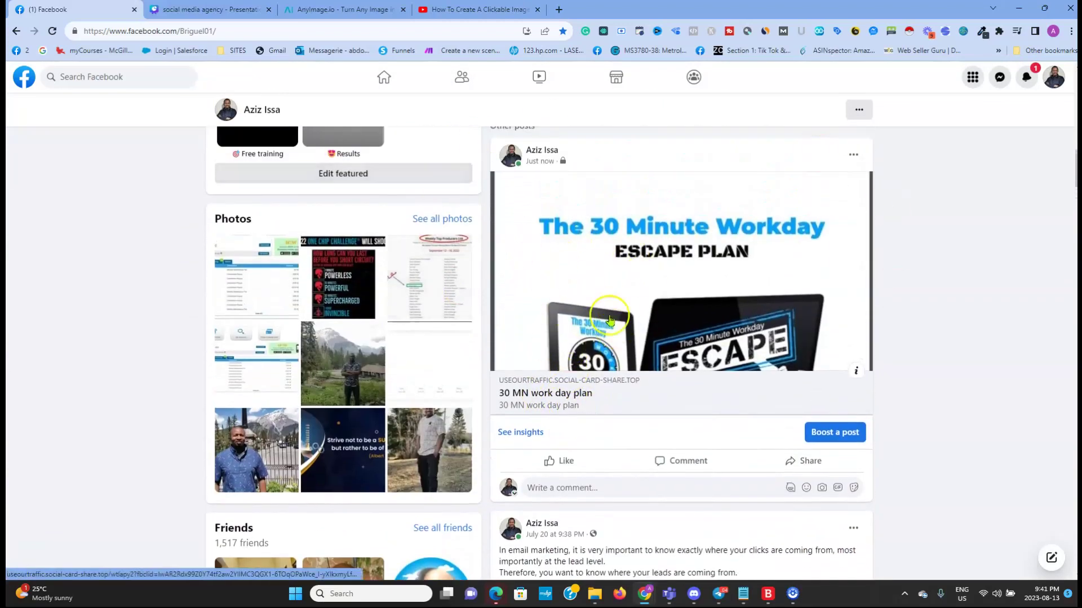
left_click(536, 396)
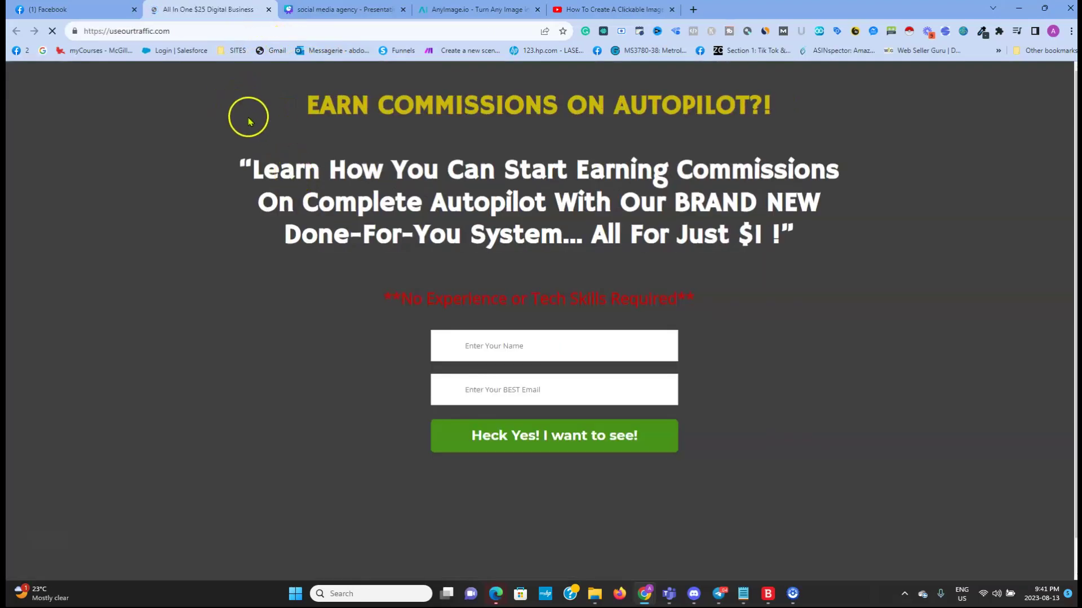
scroll(476, 242, "down", 1)
scroll(500, 345, "up", 1)
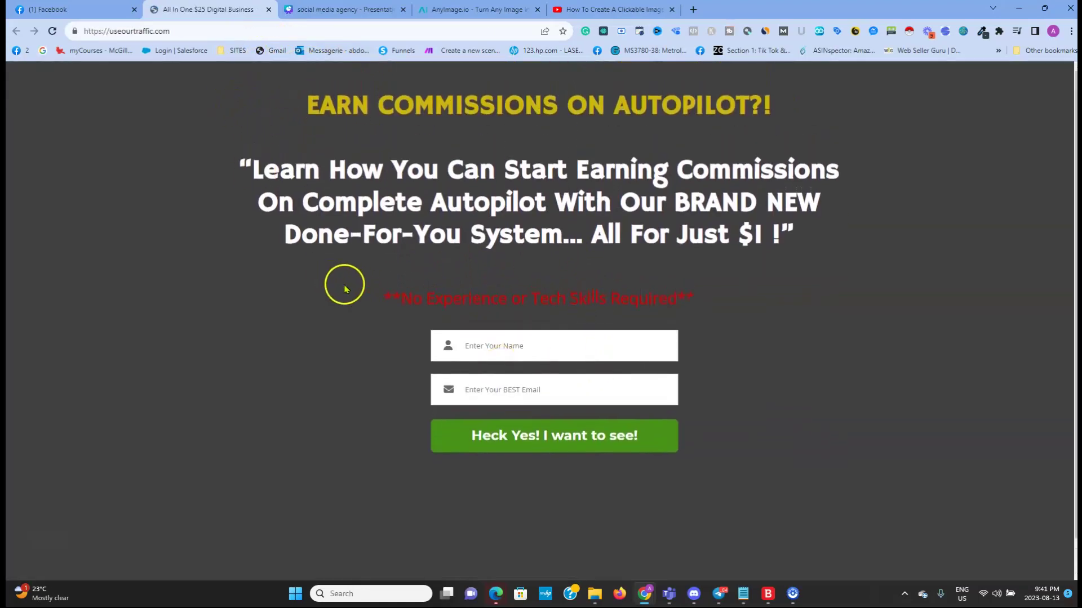
Switch back to the Facebook profile and review the published "30 MN work day plan" post
left_click(87, 9)
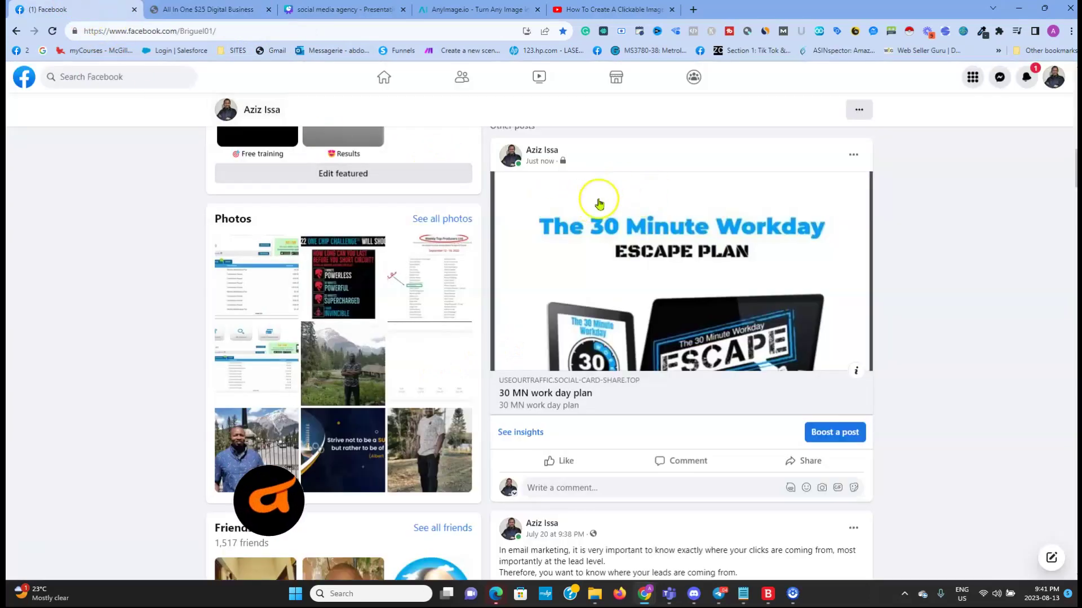
scroll(601, 205, "down", 3)
scroll(603, 208, "up", 4)
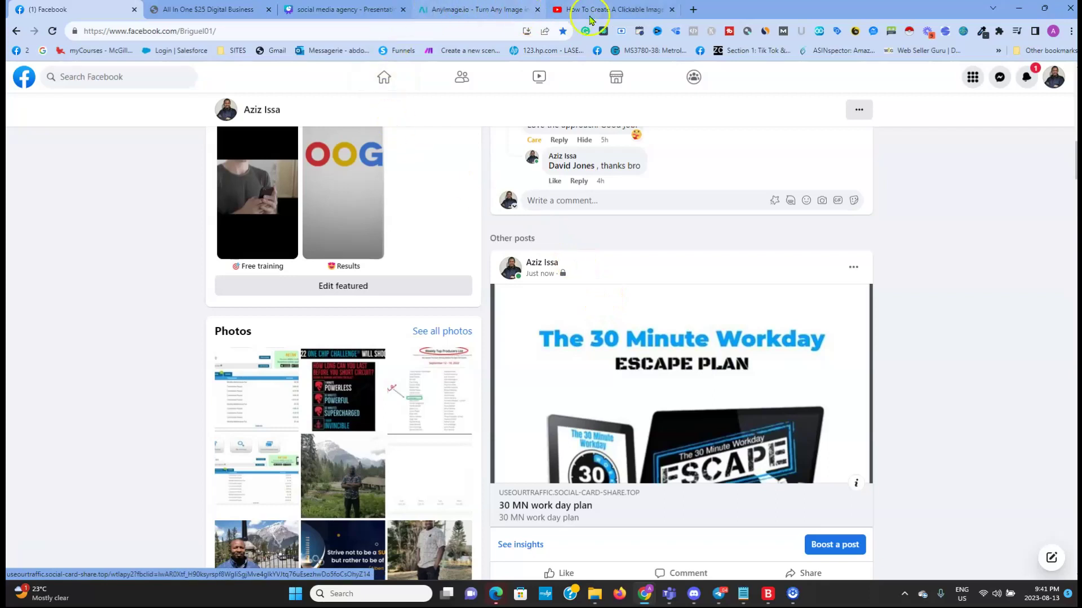
Switch to the YouTube video "How To Create A Clickable Image On Facebook" and highlight its title below the player
left_click(449, 10)
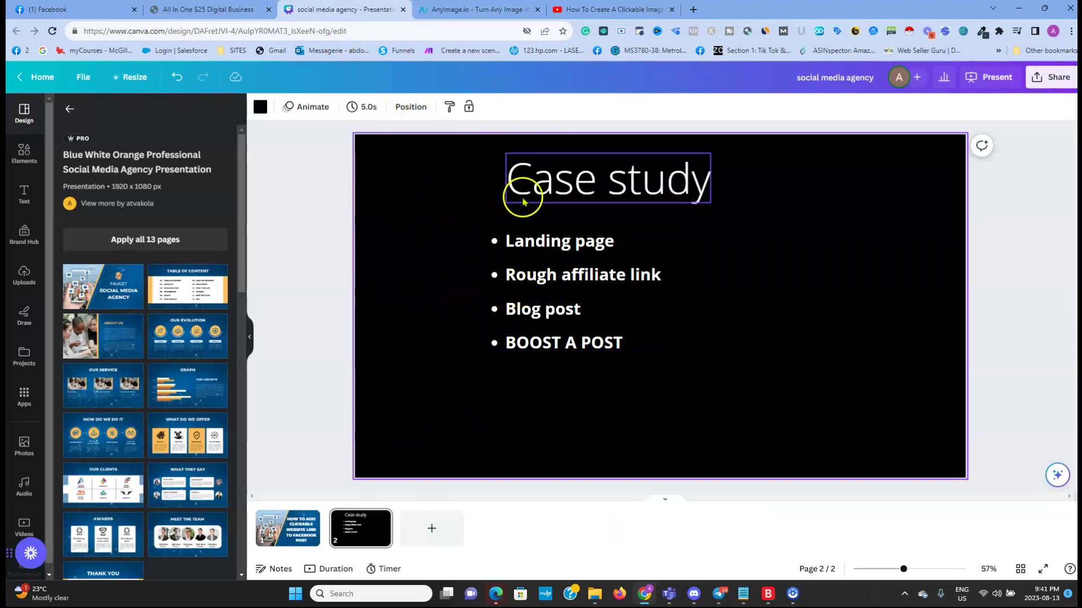
left_click(615, 11)
scroll(484, 253, "up", 10)
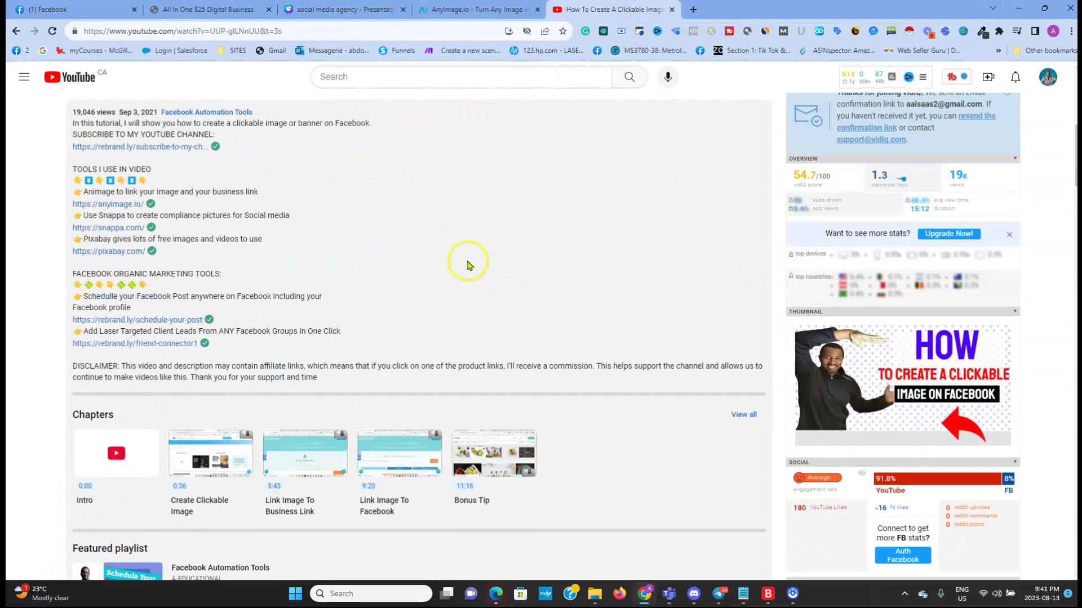
scroll(468, 267, "up", 8)
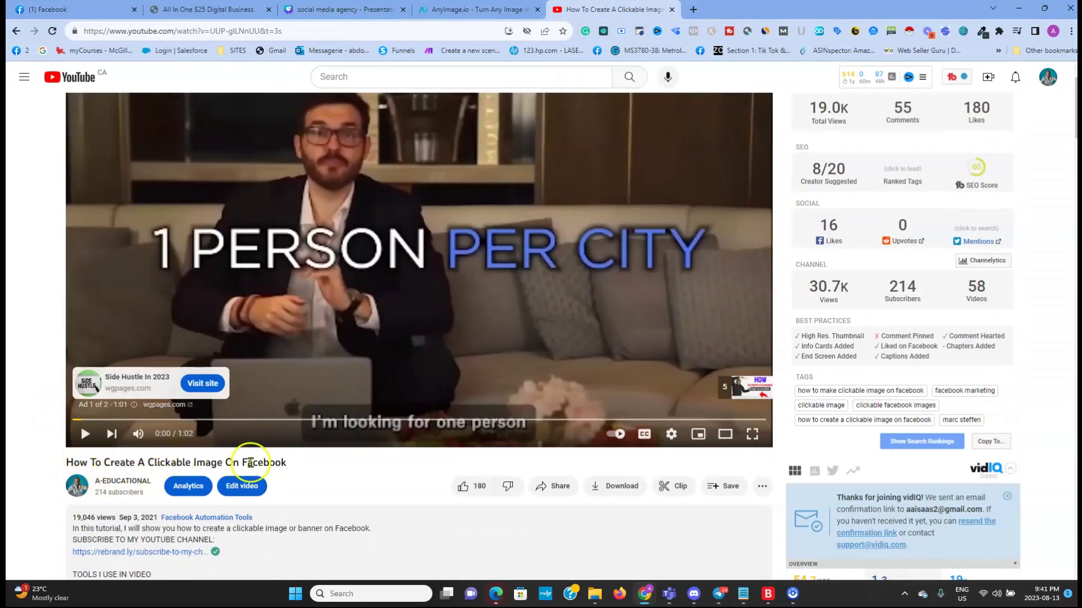
left_click_drag(115, 463, 274, 462)
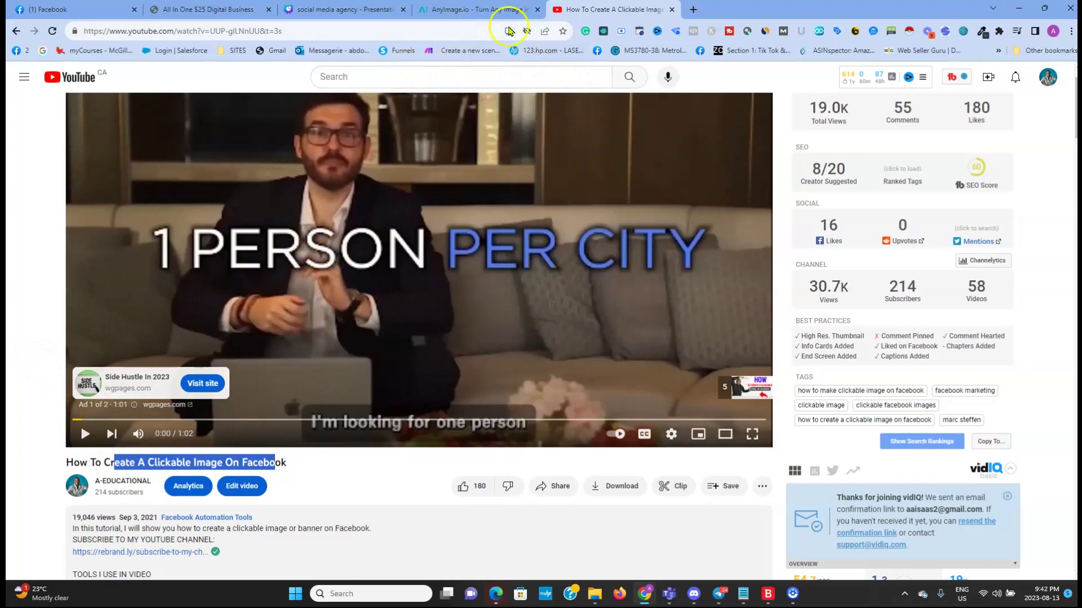
Switch to the Notepad link list and copy the academy.samcart.com referral link listed under "Affiliate link"
left_click(459, 13)
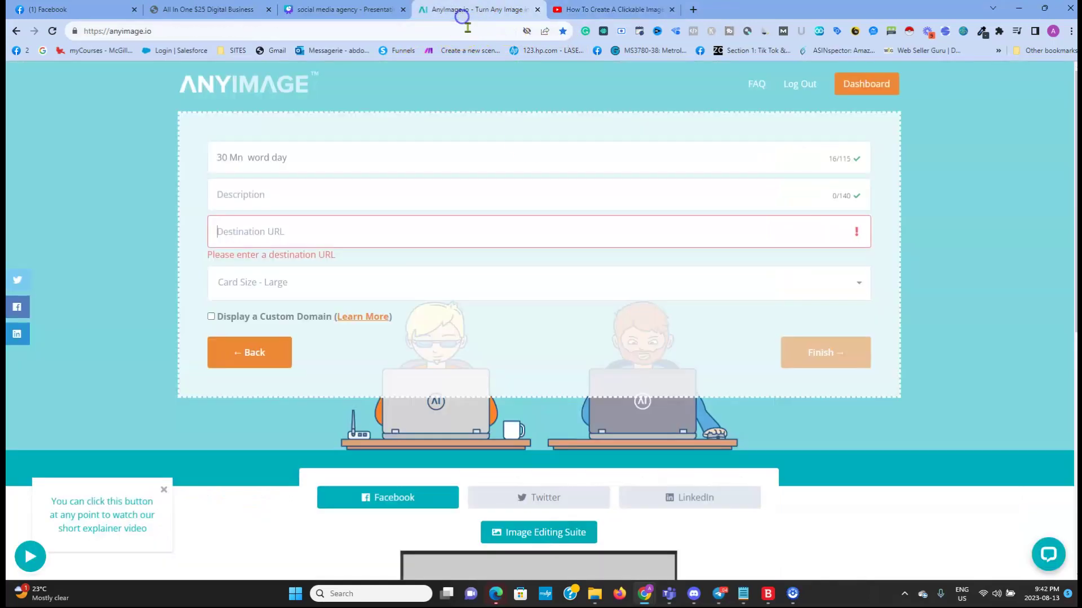
scroll(664, 500, "down", 1)
left_click(744, 594)
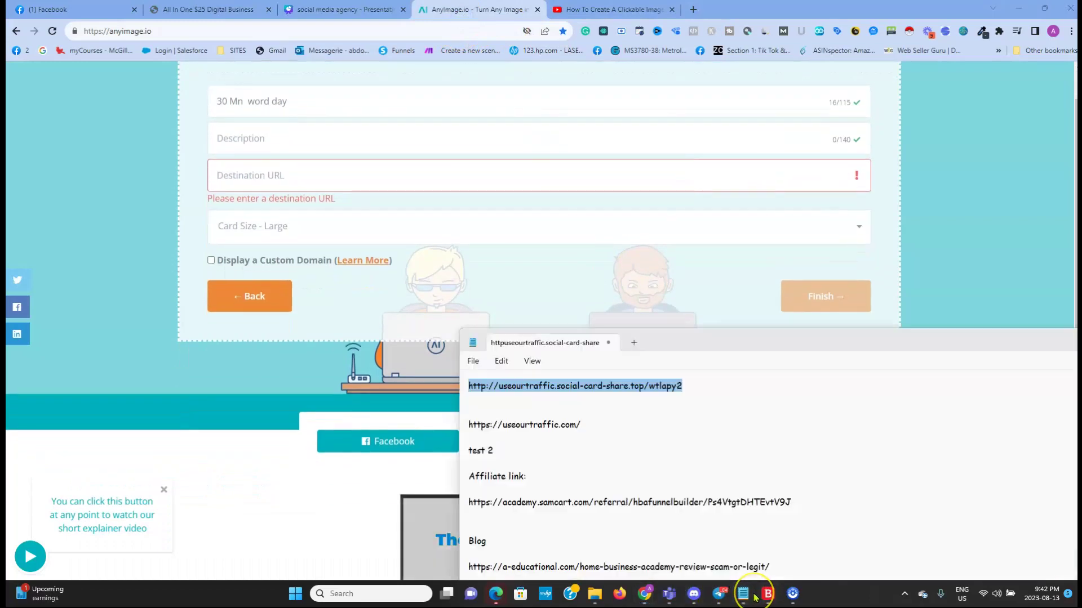
left_click(570, 450)
left_click_drag(791, 501, 471, 504)
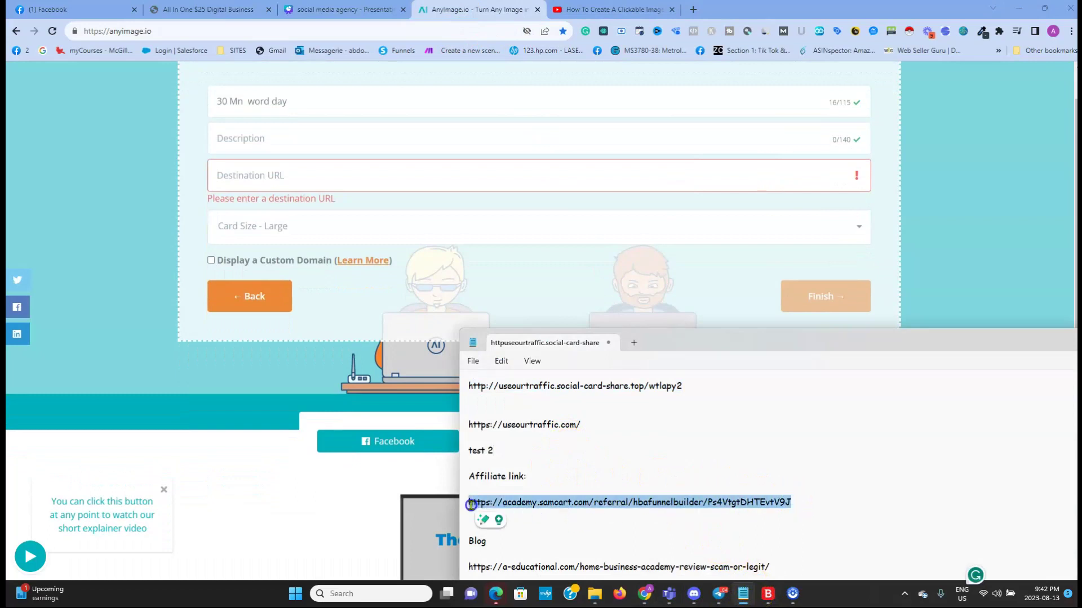
right_click(562, 504)
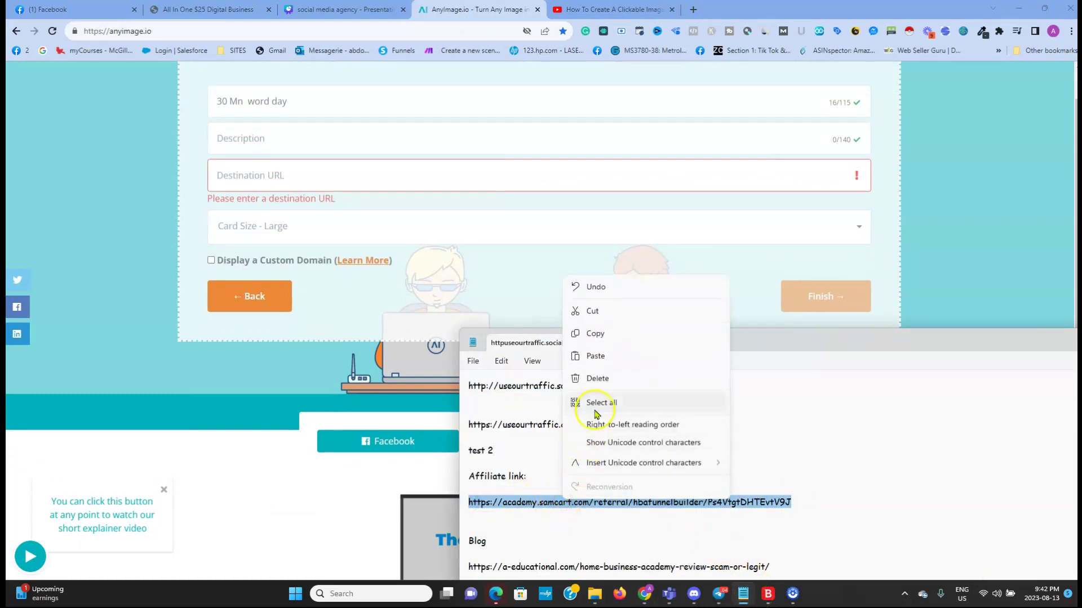
left_click(609, 336)
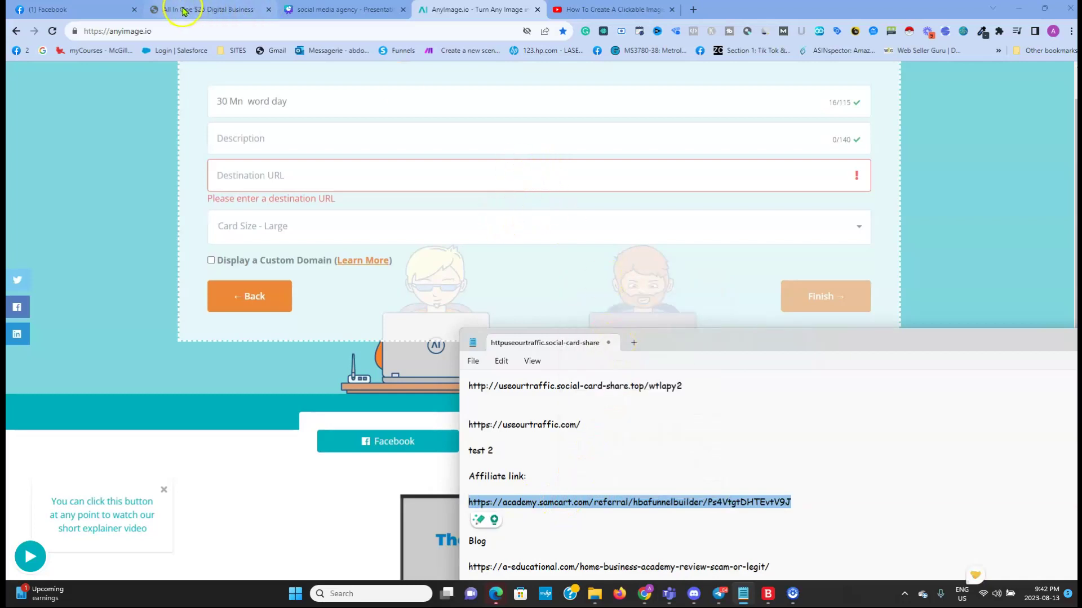
Switch to the Facebook profile and start a new post containing the copied academy.samcart.com affiliate link
left_click(79, 9)
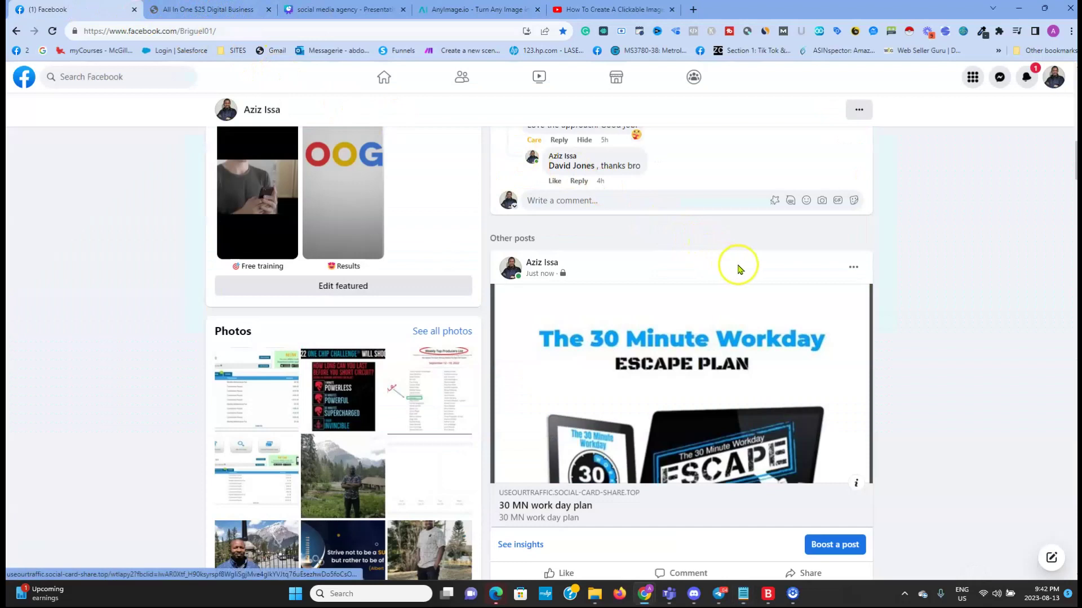
scroll(811, 248, "up", 5)
scroll(590, 220, "up", 6)
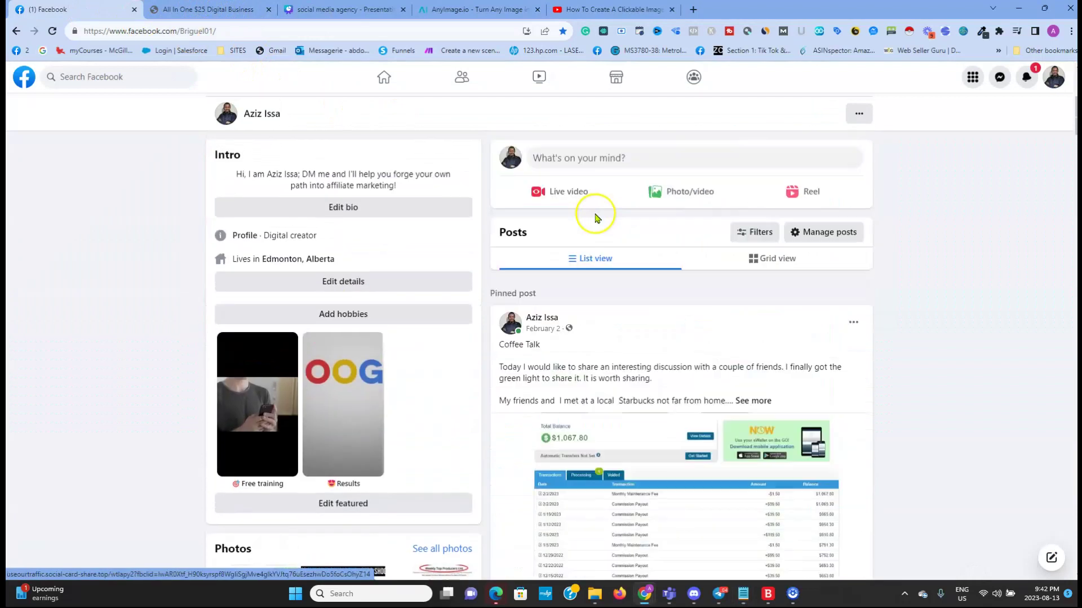
left_click(558, 281)
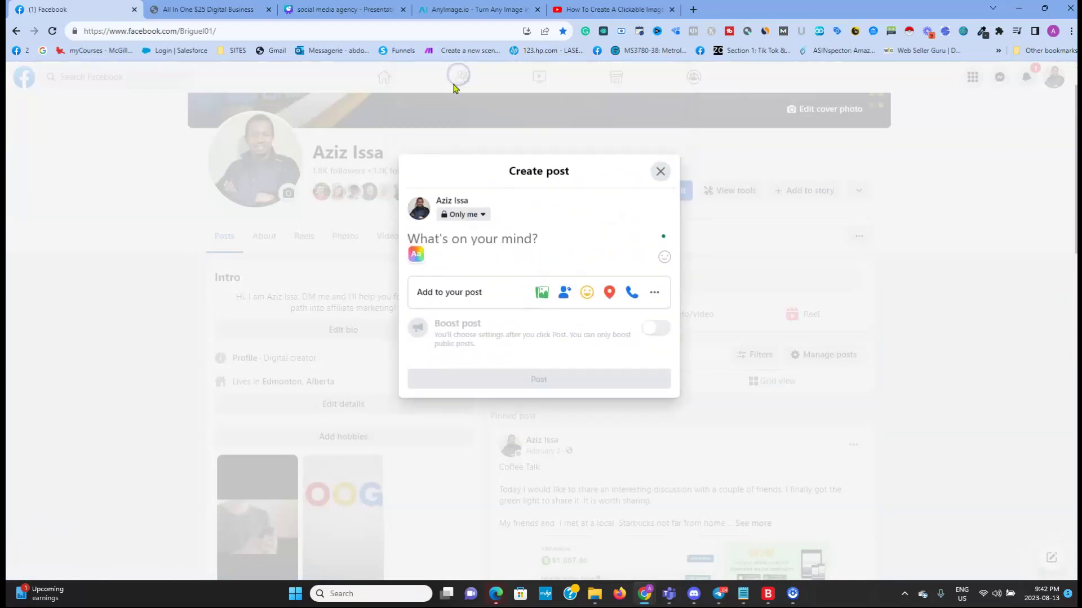
right_click(461, 242)
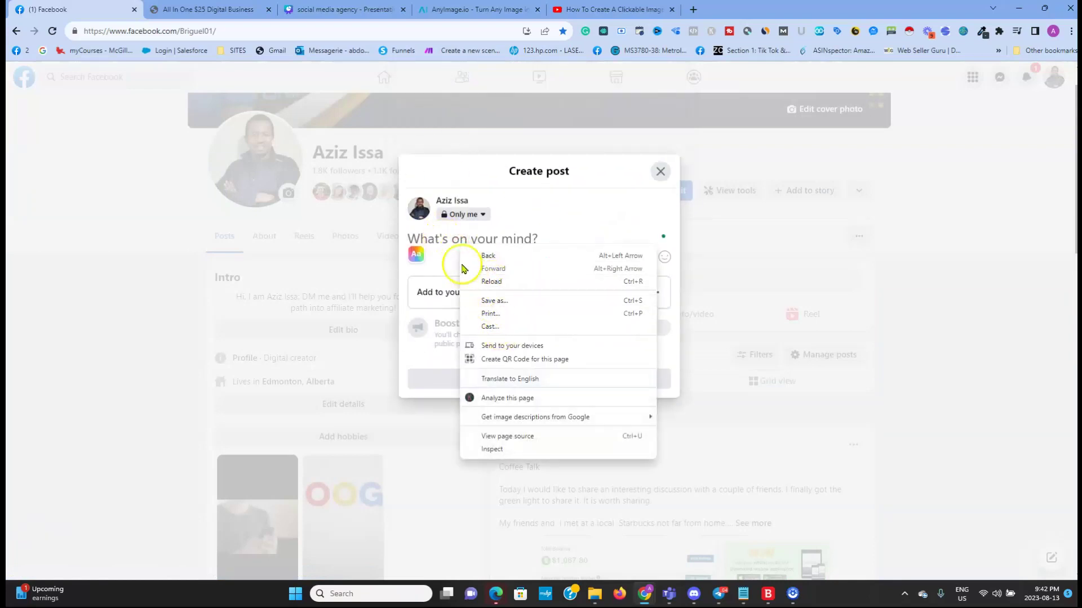
left_click(445, 237)
key("ctrl+v")
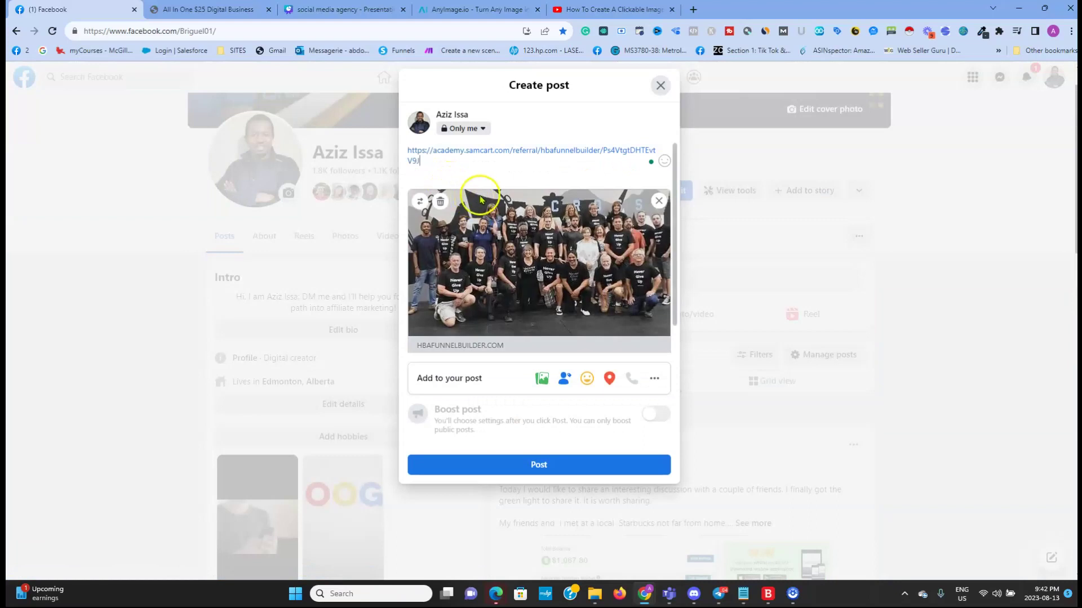
Delete the affiliate link text from the post while keeping its preview image, and publish the post
left_click_drag(418, 160, 401, 148)
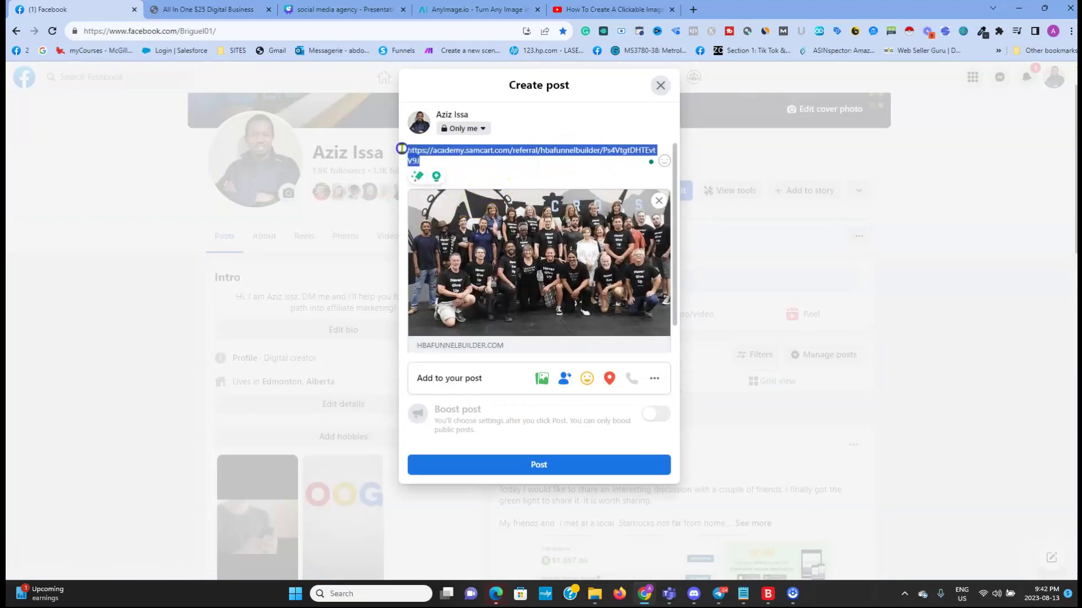
key("BackSpace")
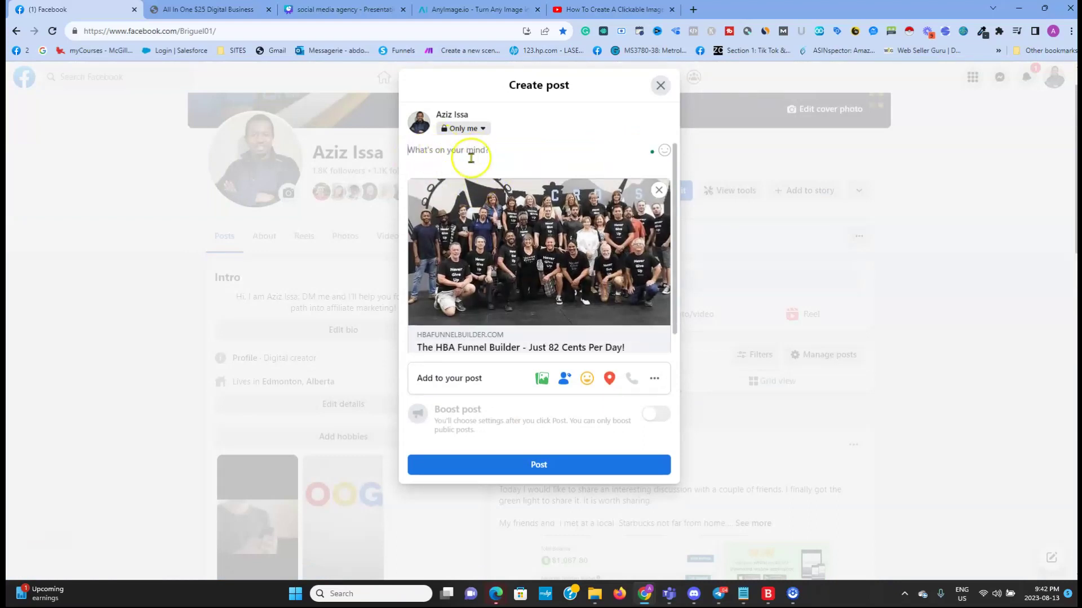
left_click(531, 467)
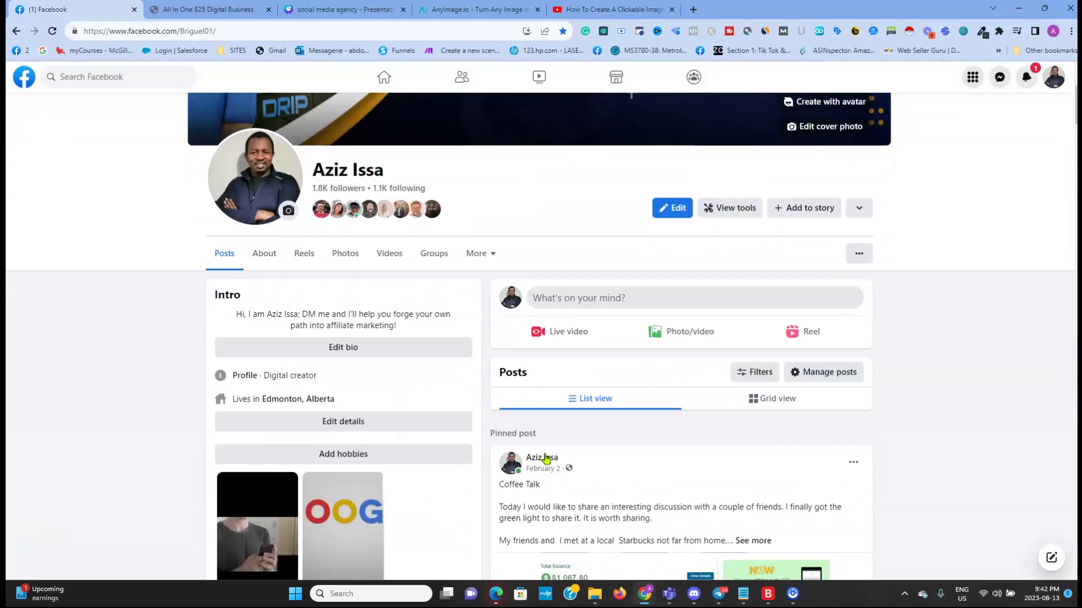
Find the published "The HBA Funnel Builder" post on the profile and open its linked page
scroll(562, 406, "down", 7)
scroll(589, 424, "down", 7)
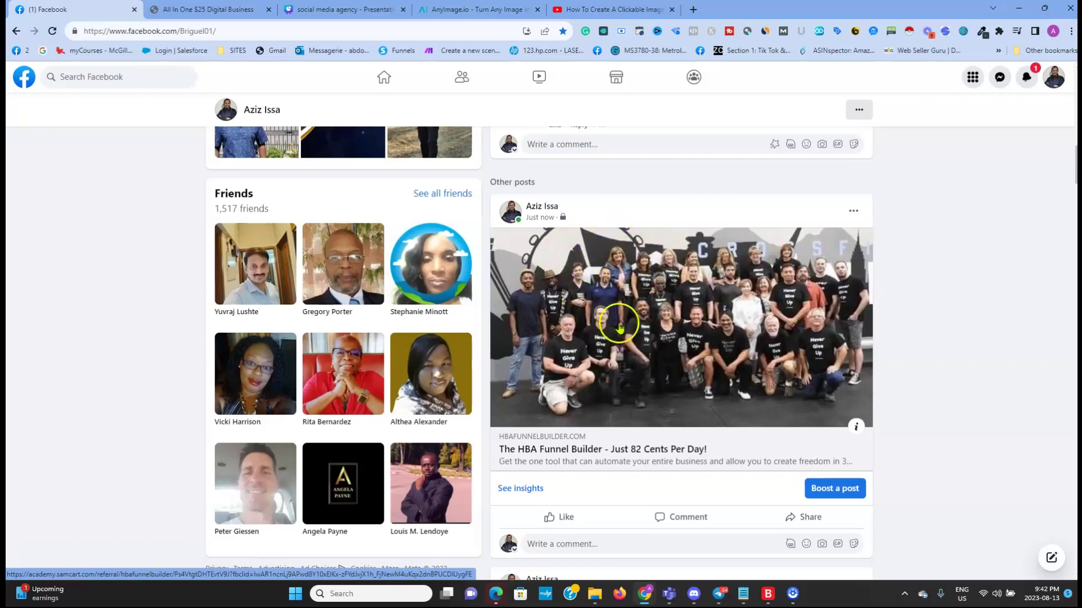
scroll(614, 271, "down", 2)
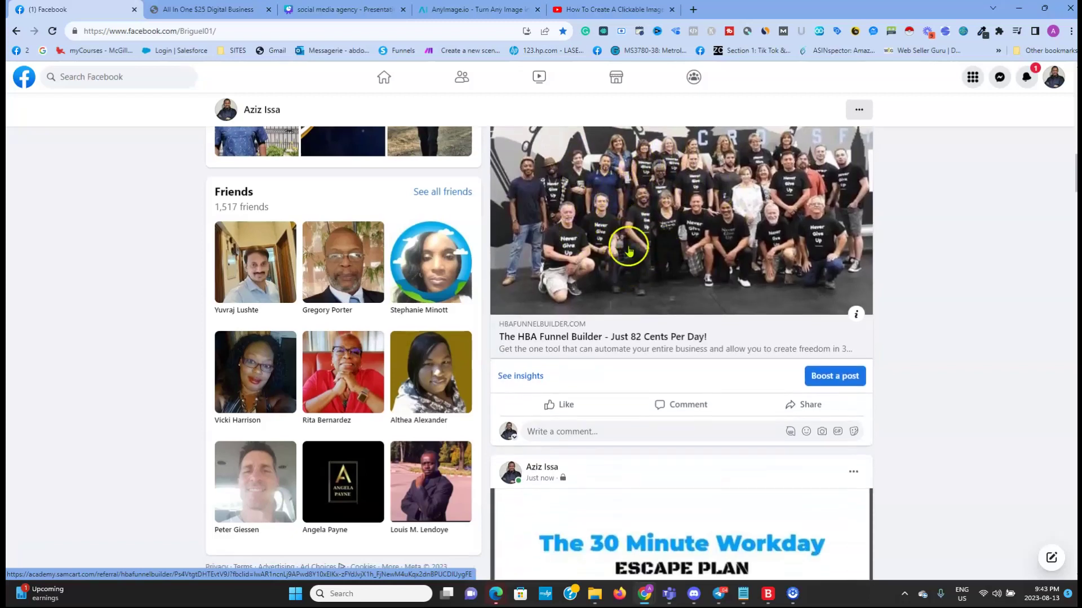
scroll(603, 240, "up", 1)
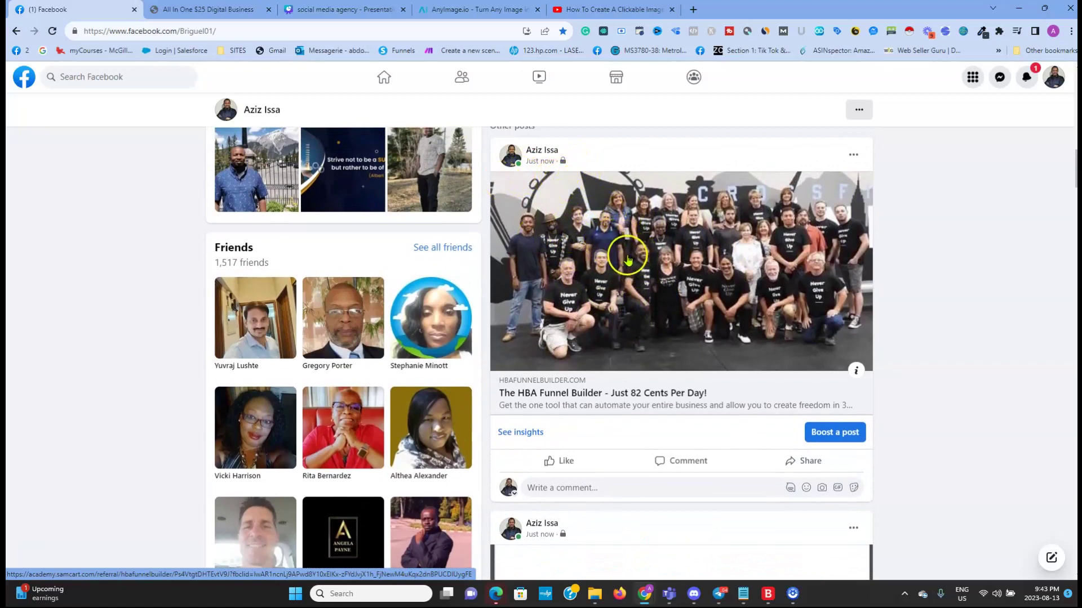
left_click(539, 382)
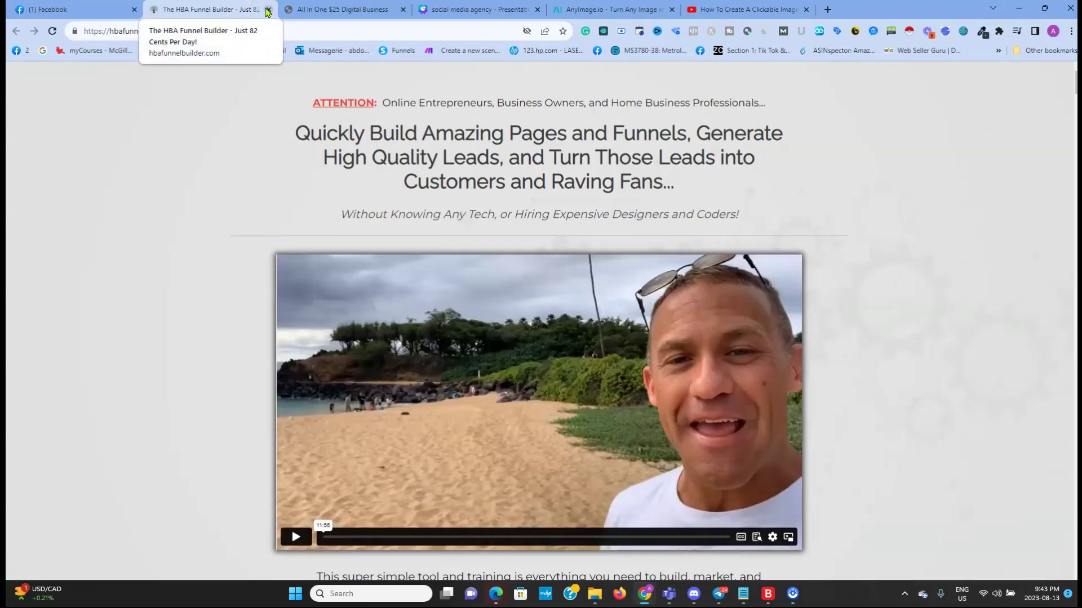
Look at the useourtraffic.com landing page and the AnyImage.io form, and return to the HBA Funnel Builder page
left_click(331, 10)
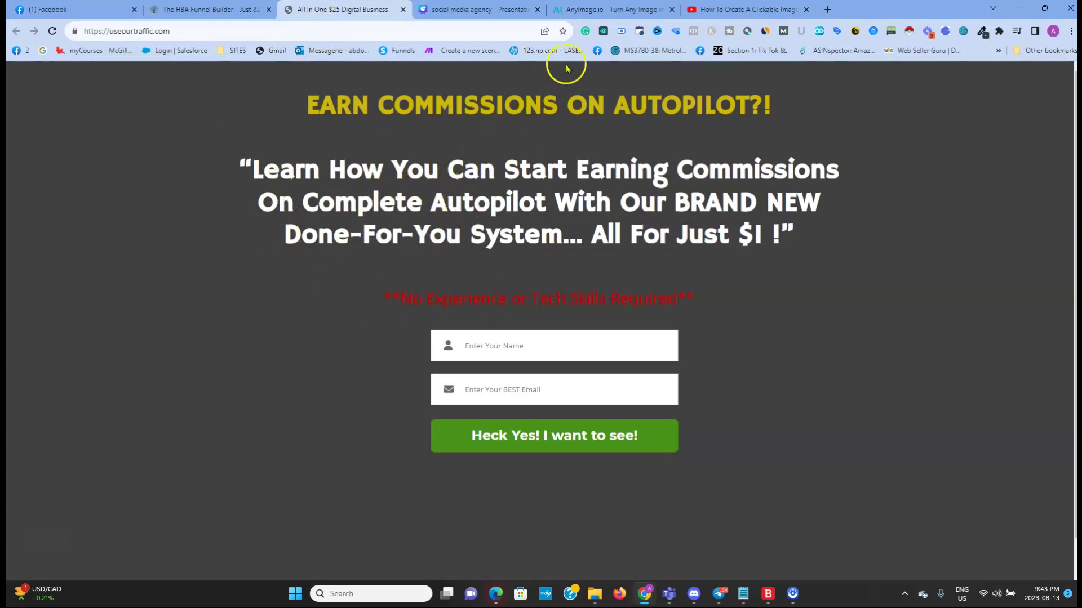
left_click(586, 10)
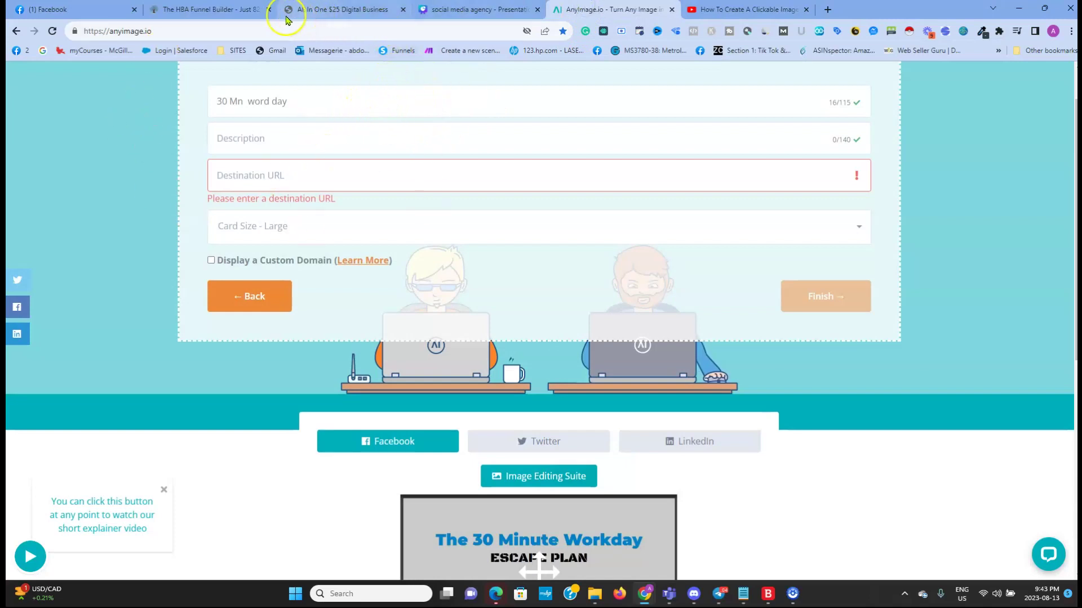
left_click(333, 12)
left_click(209, 12)
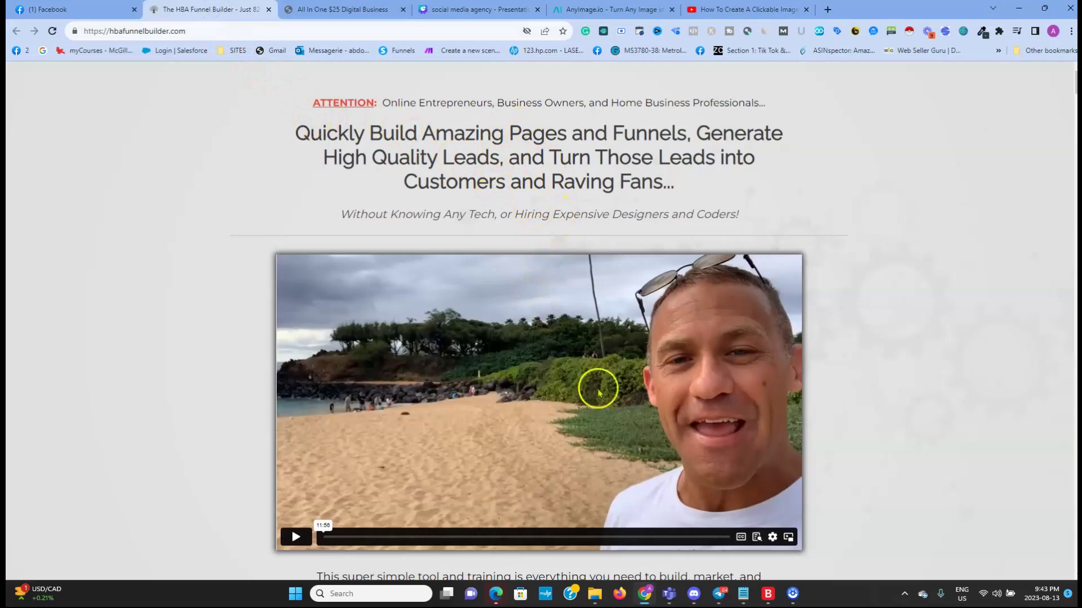
left_click(741, 595)
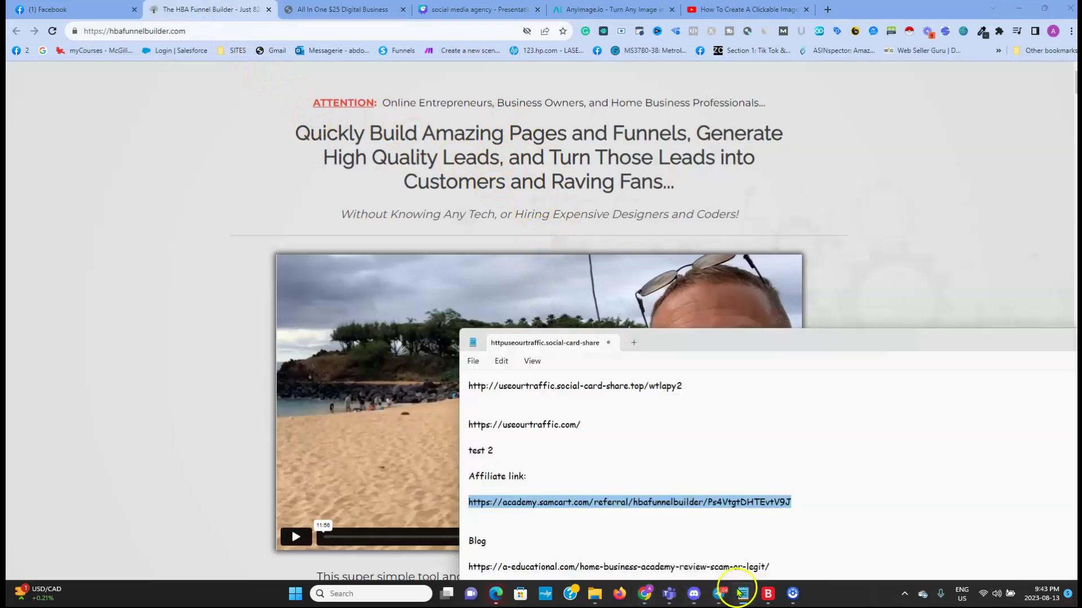
left_click(550, 425)
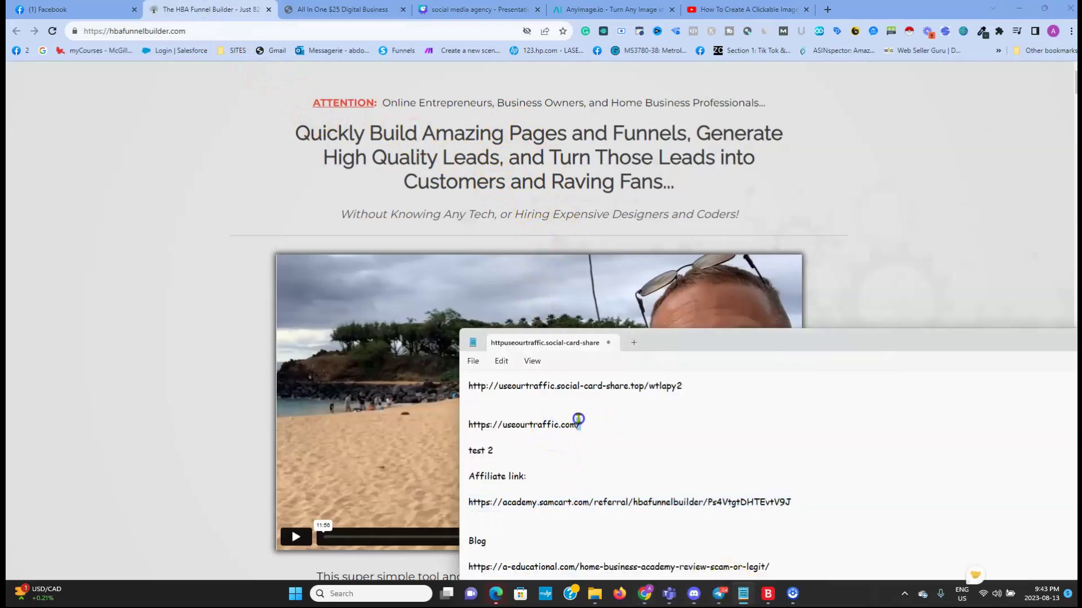
left_click_drag(582, 419, 449, 422)
right_click(539, 424)
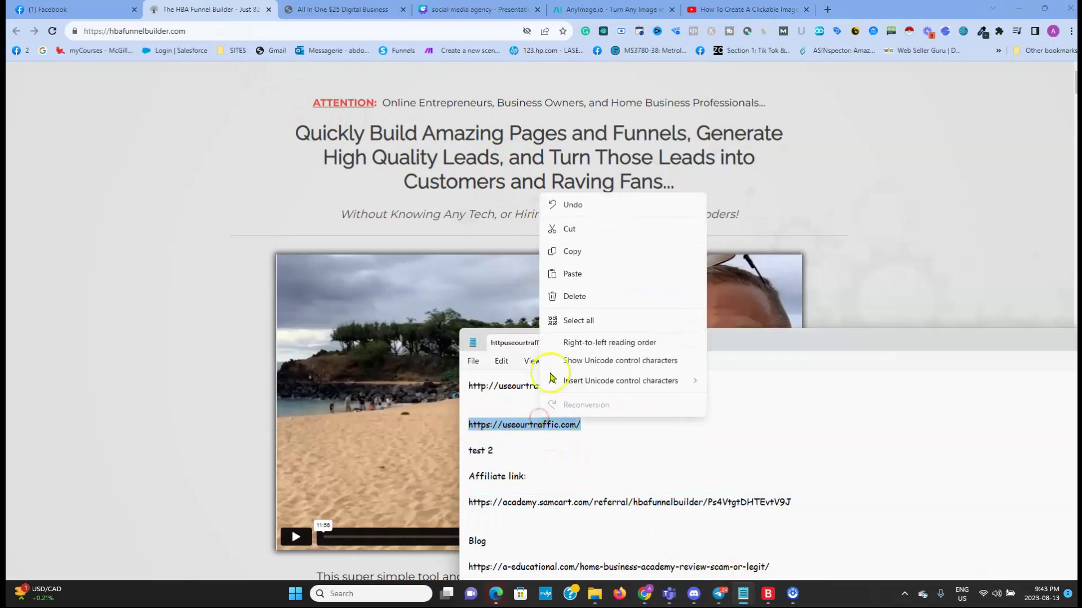
left_click(601, 251)
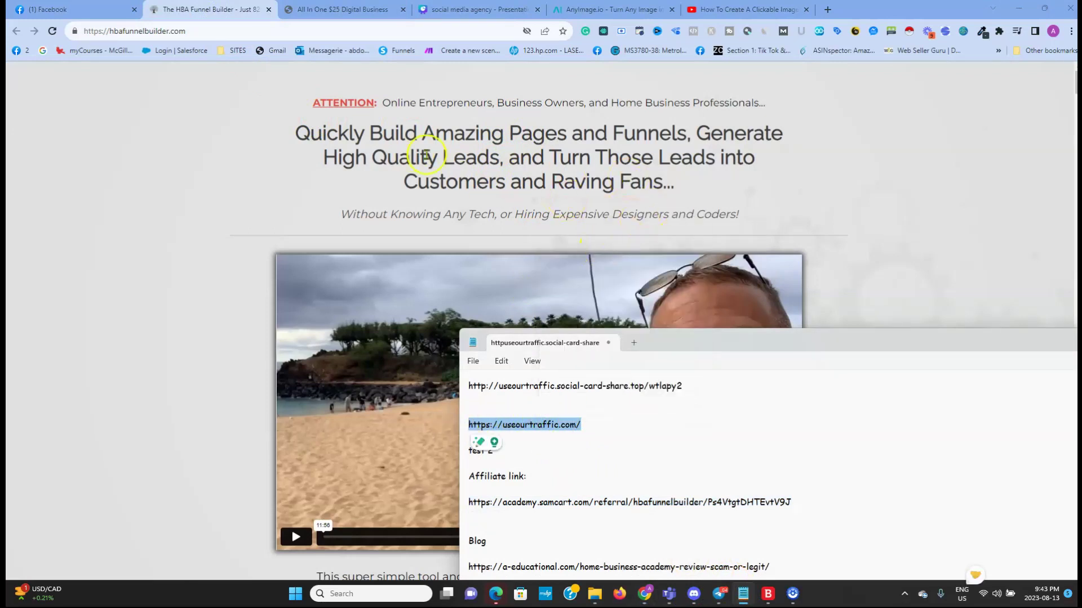
left_click(79, 10)
scroll(564, 226, "up", 5)
scroll(631, 239, "up", 10)
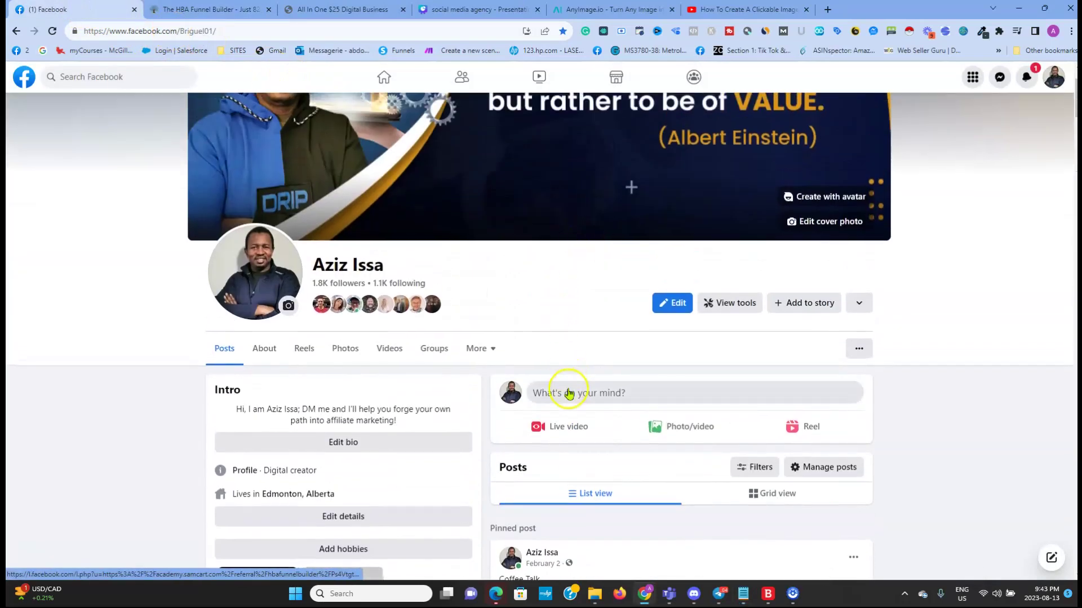
left_click(569, 393)
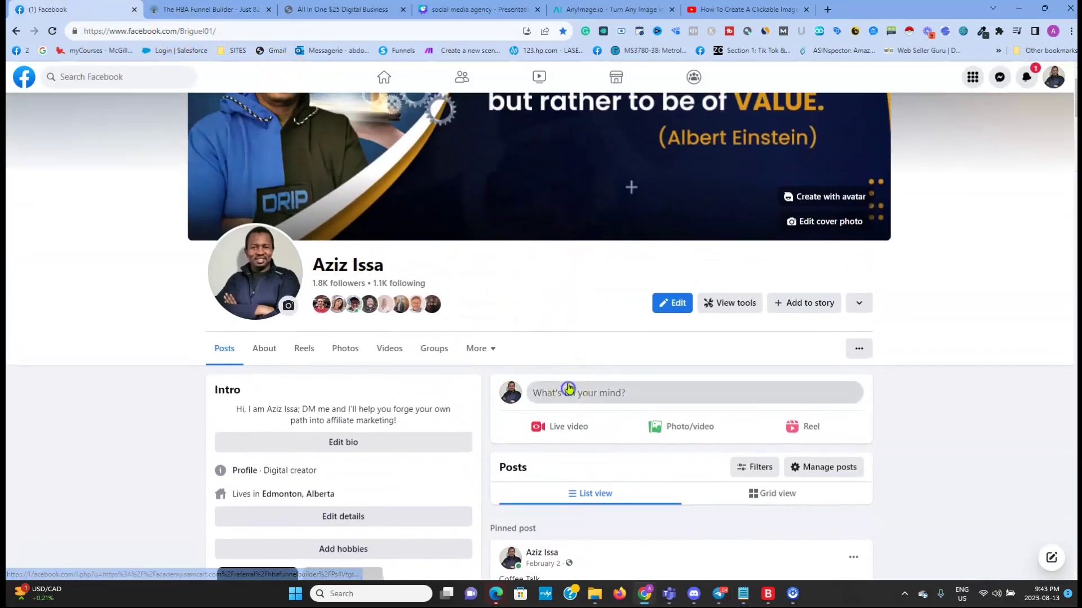
right_click(457, 282)
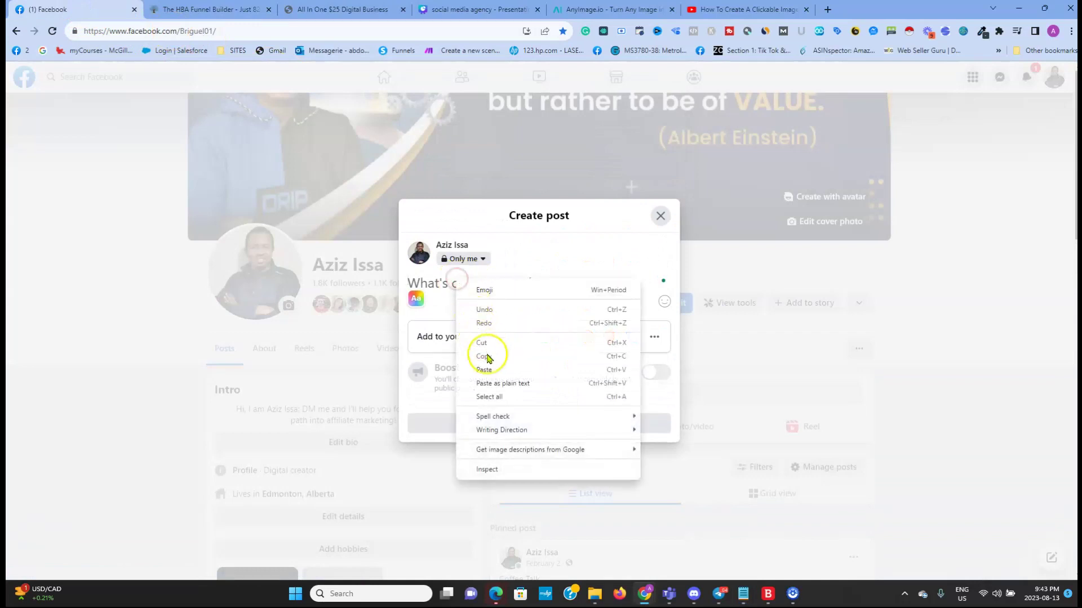
left_click(493, 369)
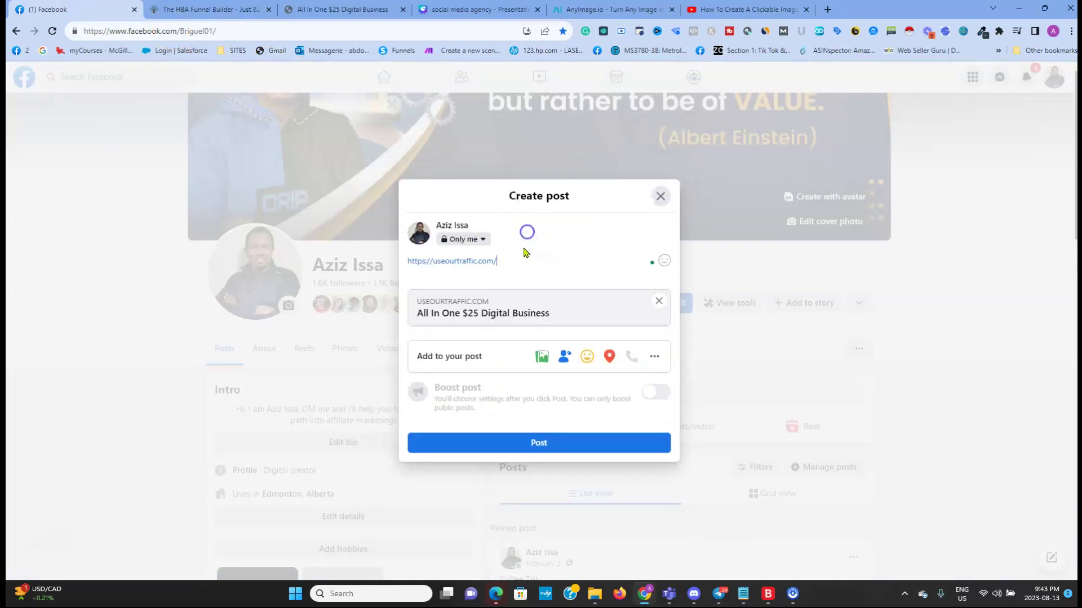
Remove the landing page link text while keeping its preview card, and publish the post
left_click_drag(507, 262, 392, 271)
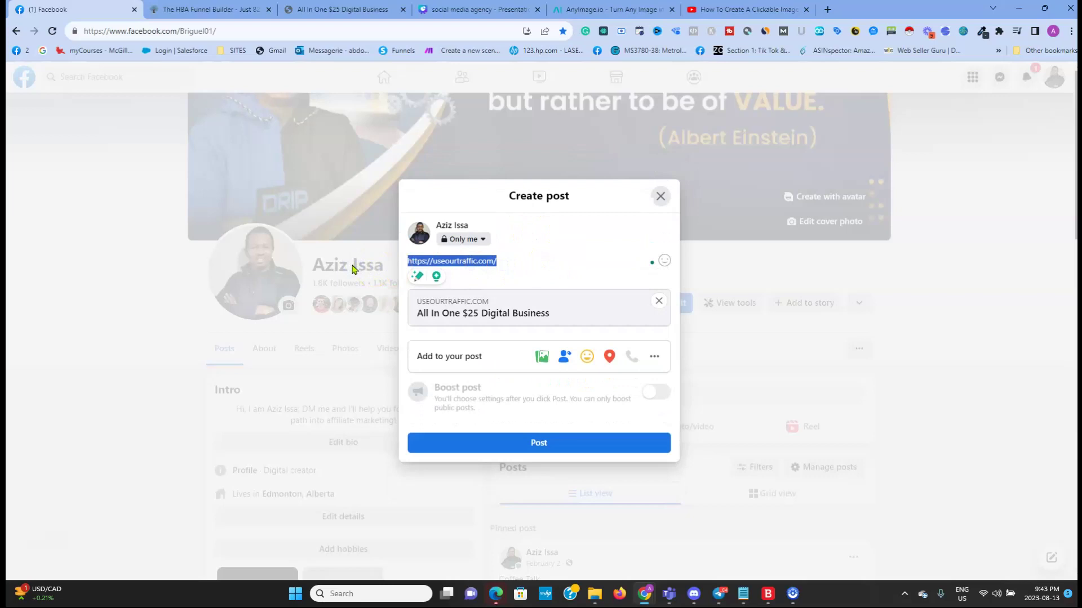
key("BackSpace")
left_click(496, 439)
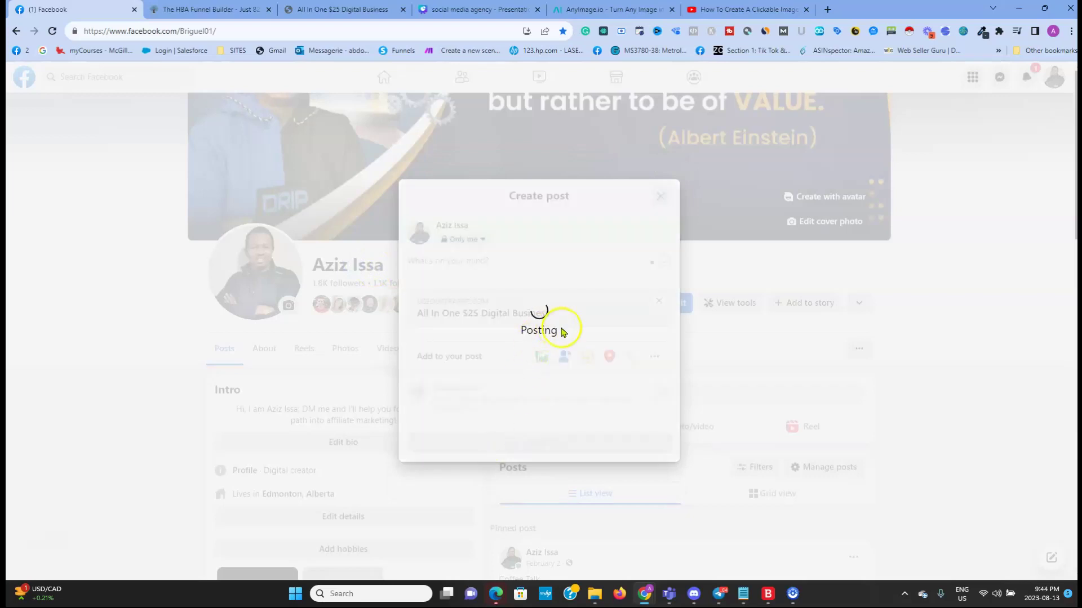
Compare the published "All In One $25 Digital Business" post with the HBA Funnel Builder and "30 MN work day plan" posts
scroll(560, 327, "down", 16)
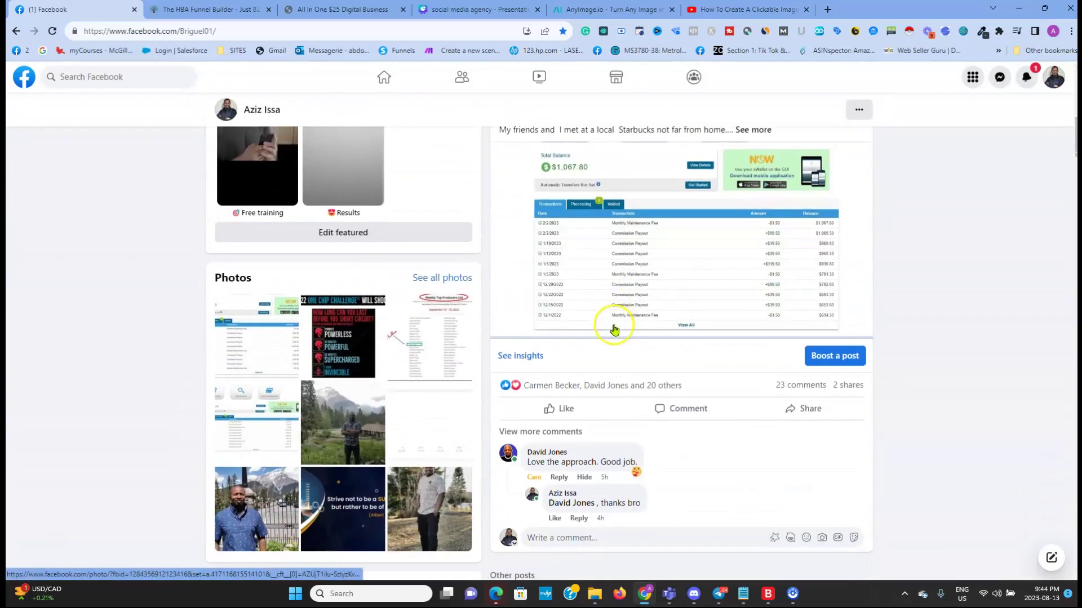
scroll(614, 328, "down", 3)
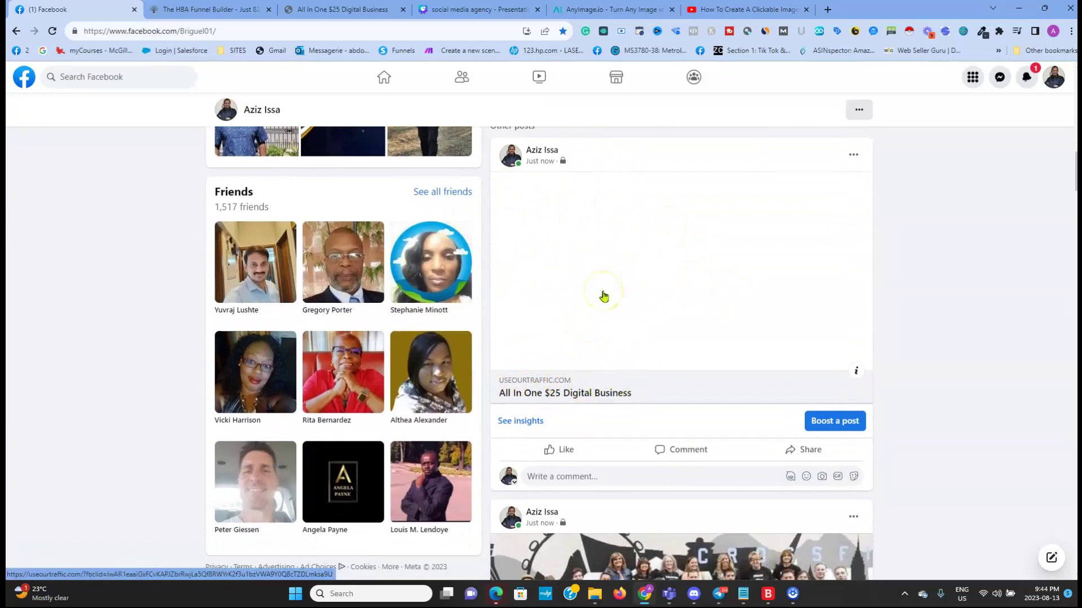
scroll(604, 296, "down", 9)
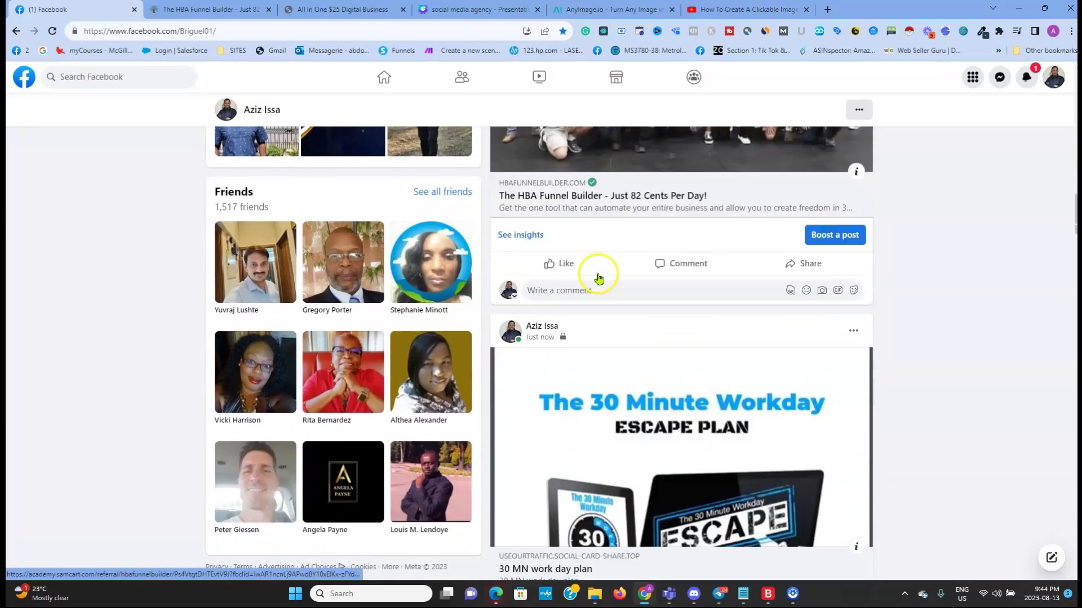
scroll(599, 278, "down", 3)
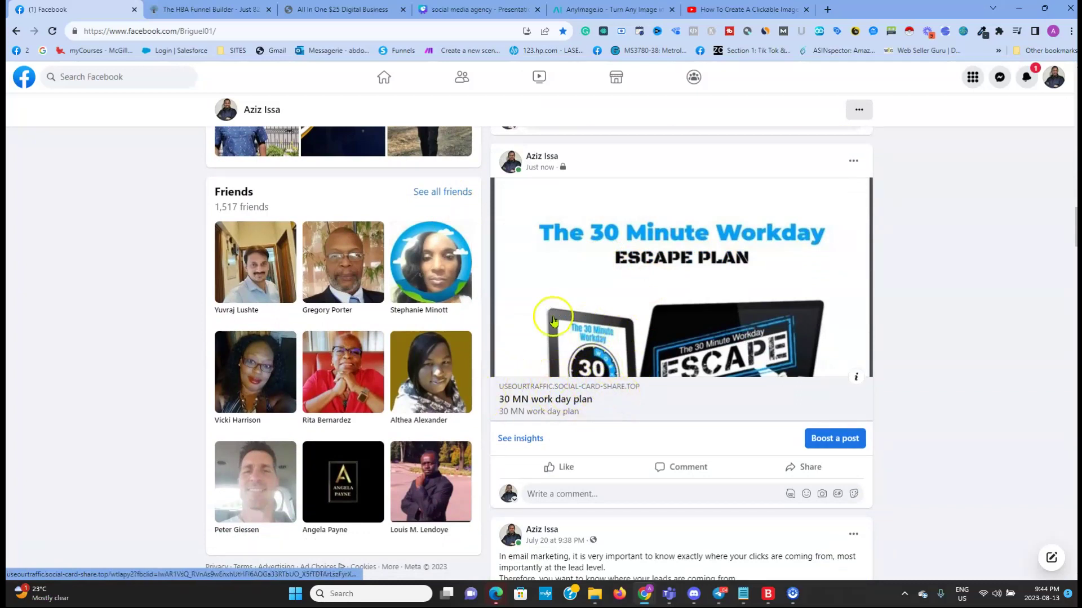
scroll(654, 259, "up", 1)
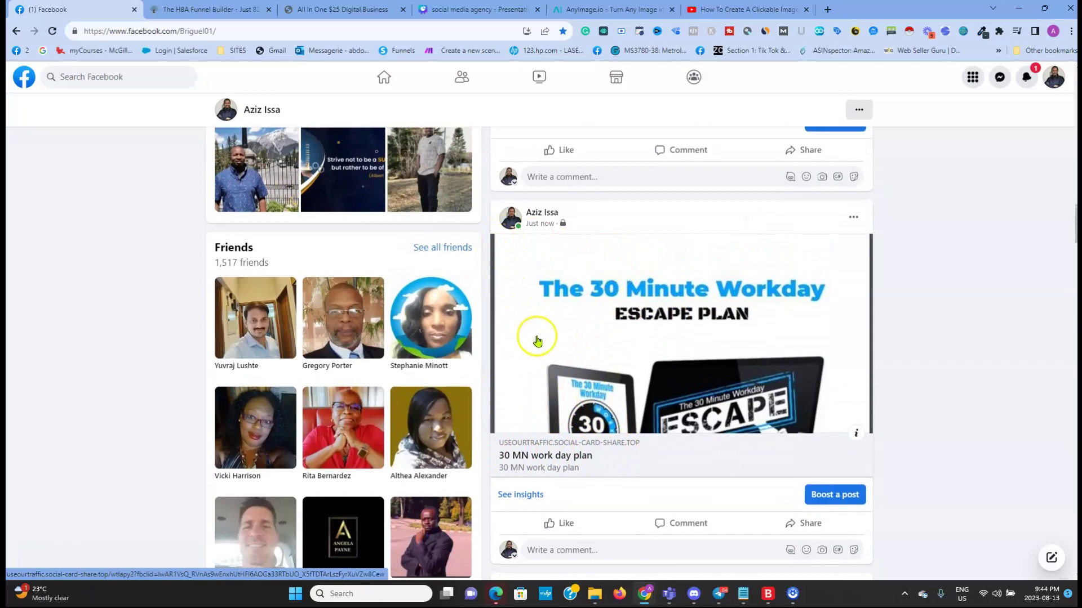
scroll(702, 283, "up", 10)
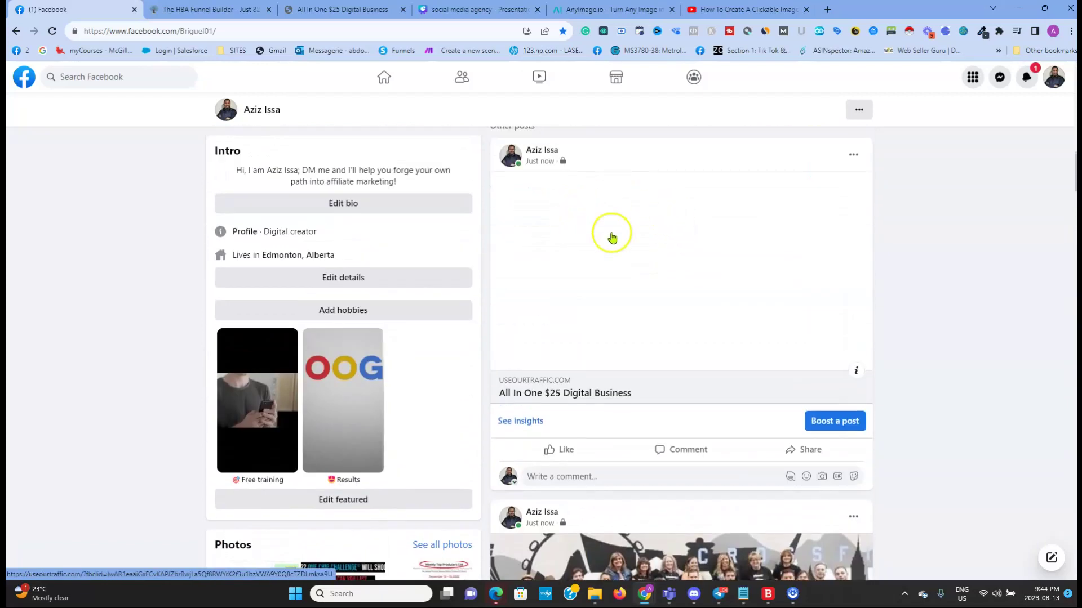
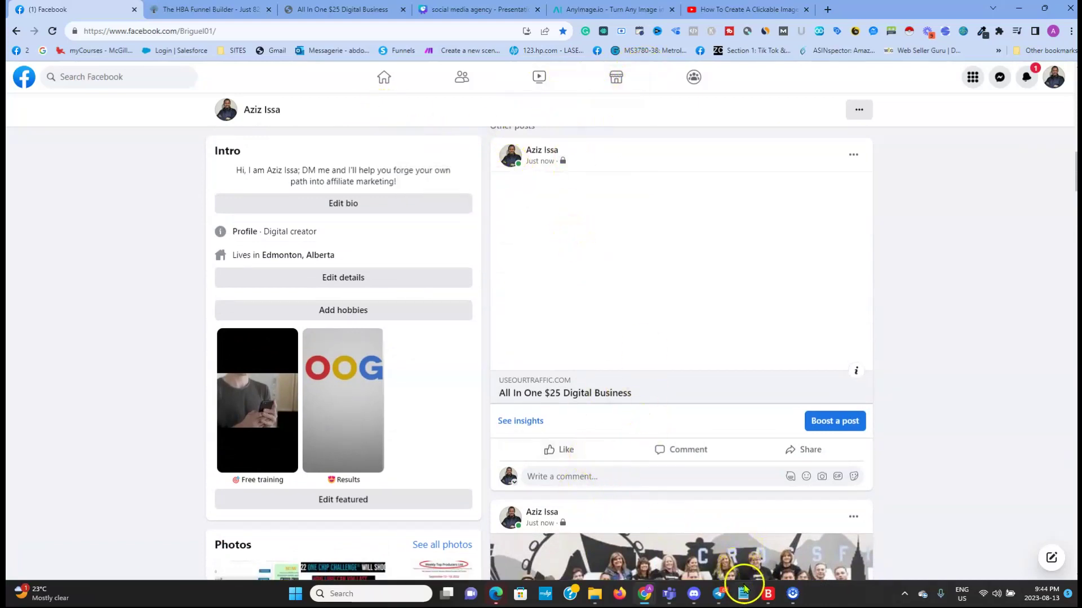
left_click(265, 500)
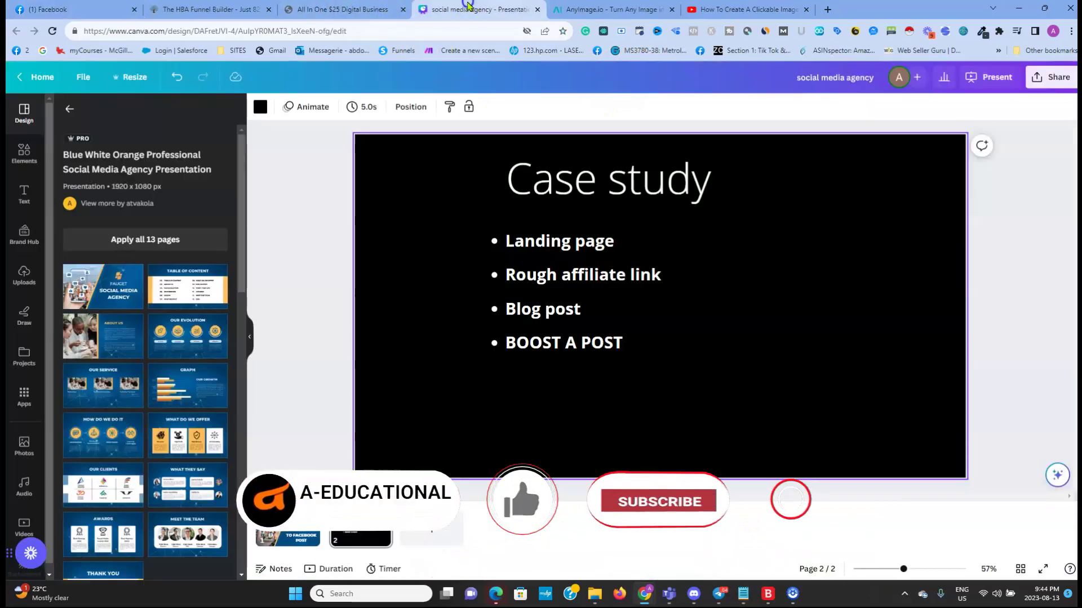
left_click(479, 9)
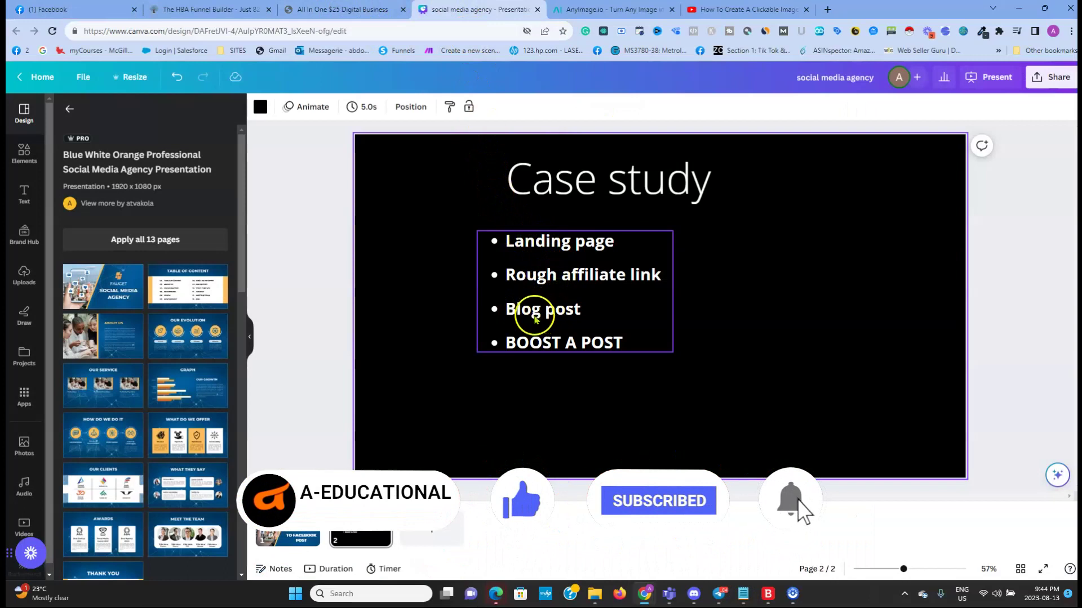
left_click(739, 589)
left_click(602, 481)
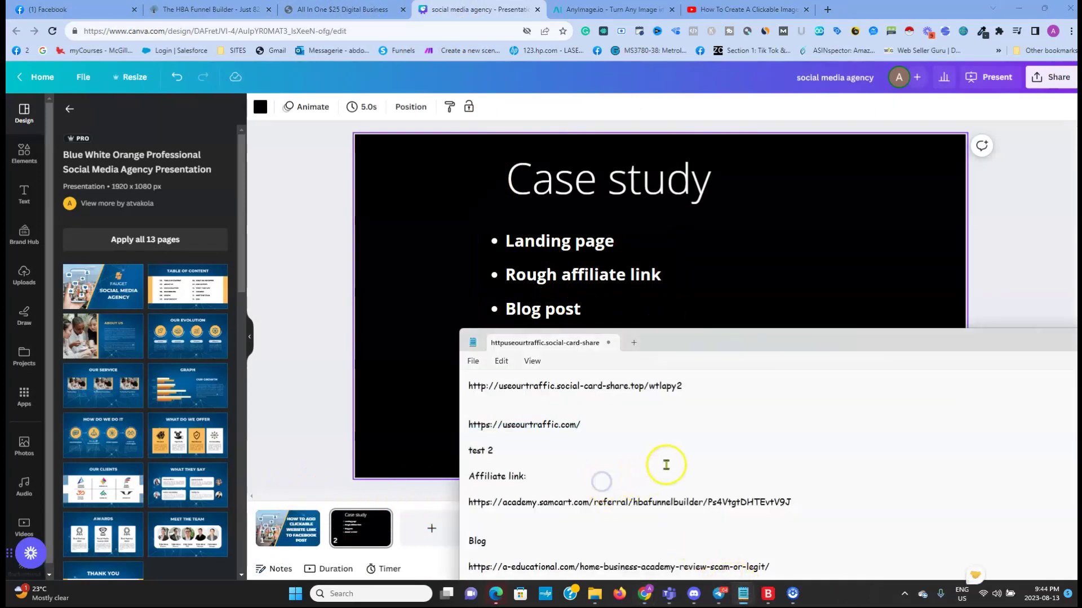
left_click_drag(770, 567, 468, 569)
right_click(548, 566)
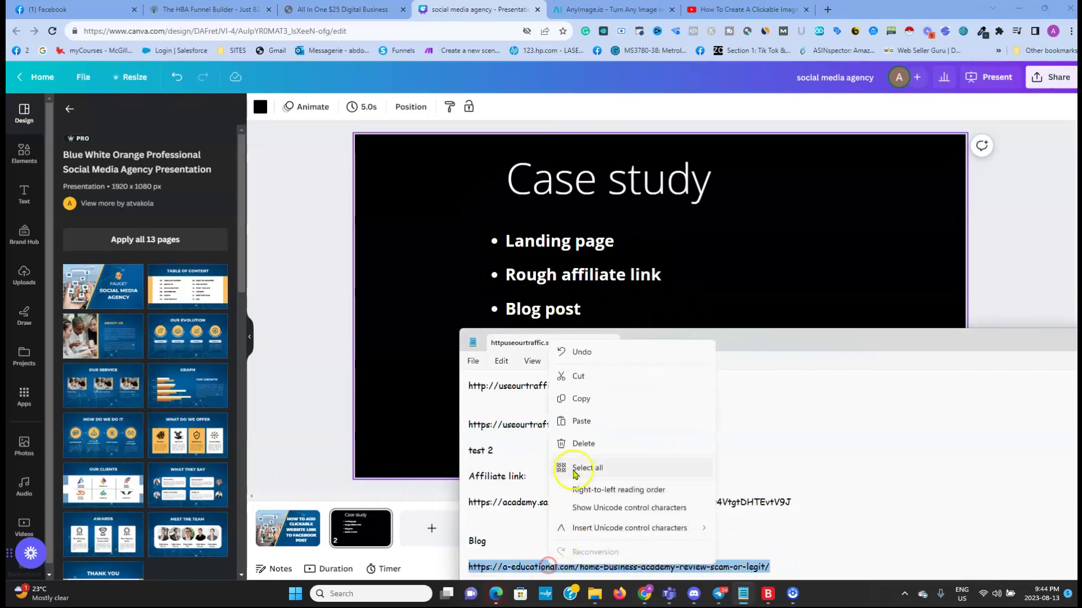
left_click(600, 401)
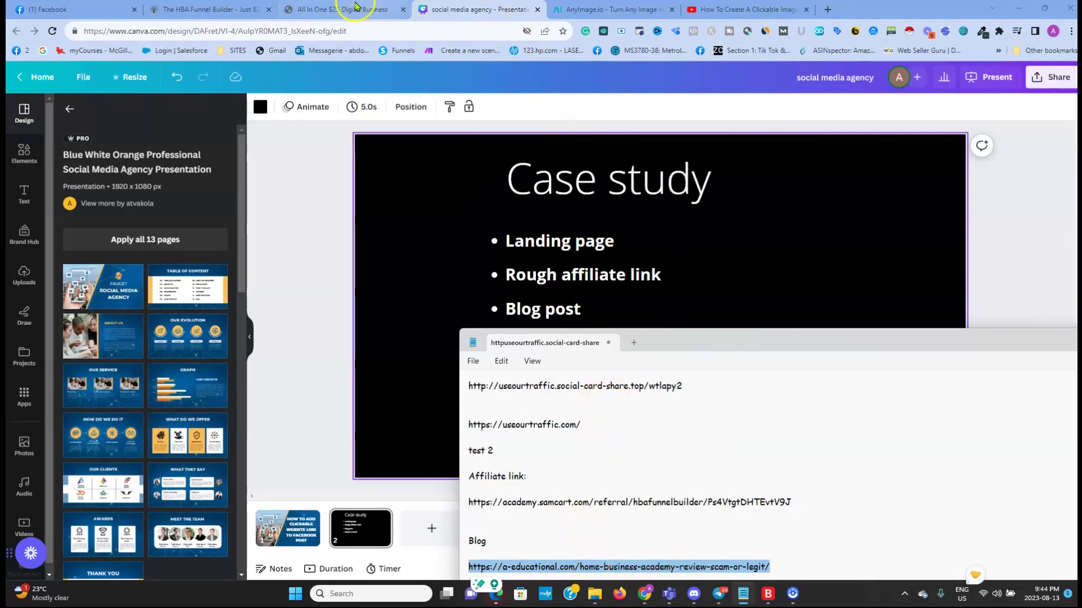
Switch back to the Facebook profile, start a new post and paste the copied blog link into it
left_click(93, 17)
left_click(90, 10)
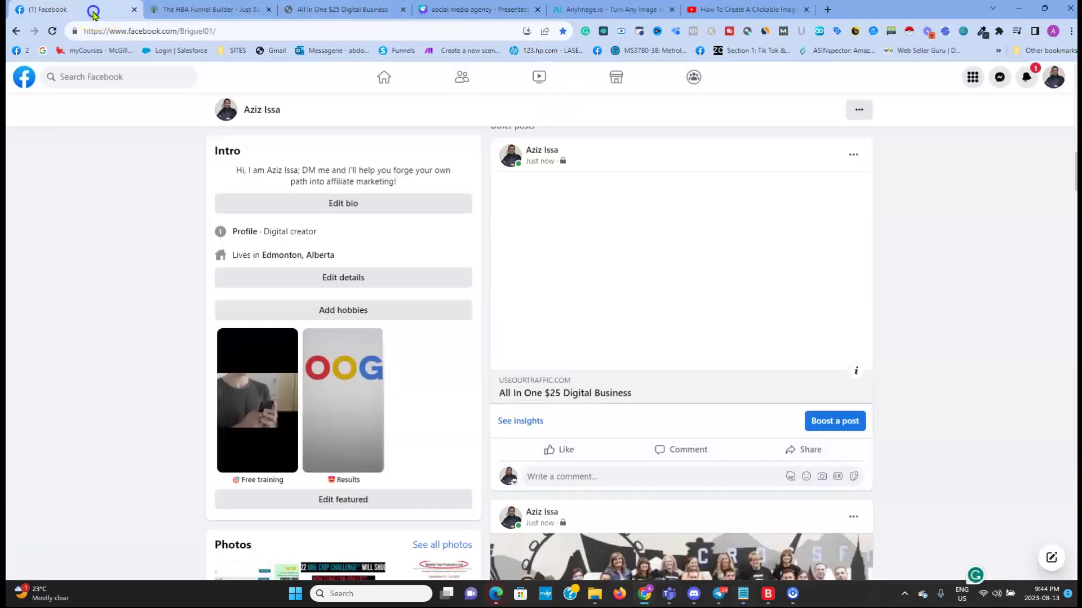
scroll(593, 184, "down", 5)
scroll(580, 204, "up", 5)
scroll(580, 204, "up", 8)
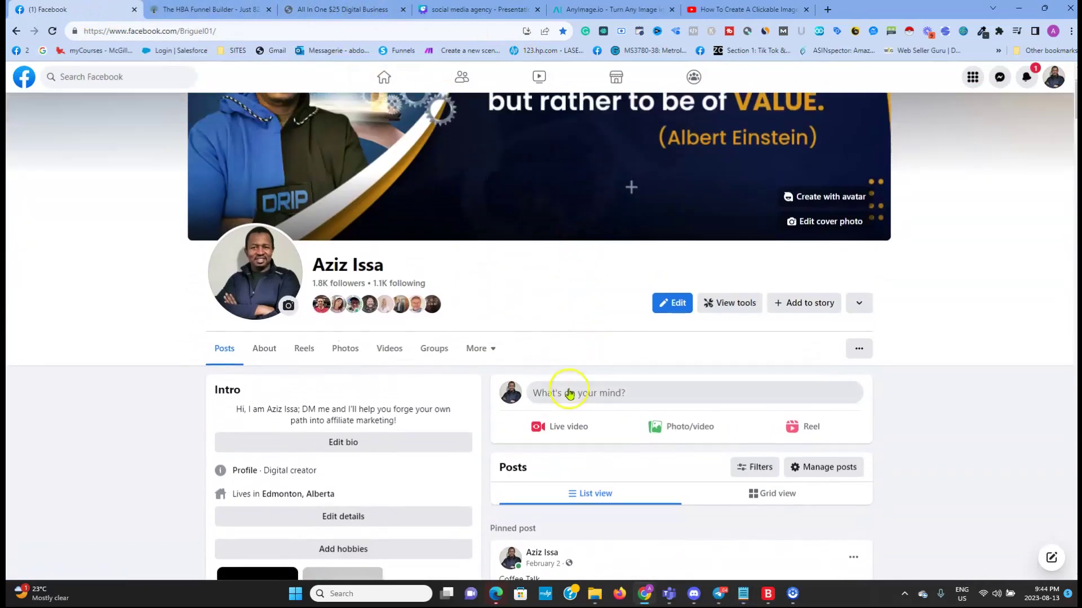
left_click(567, 388)
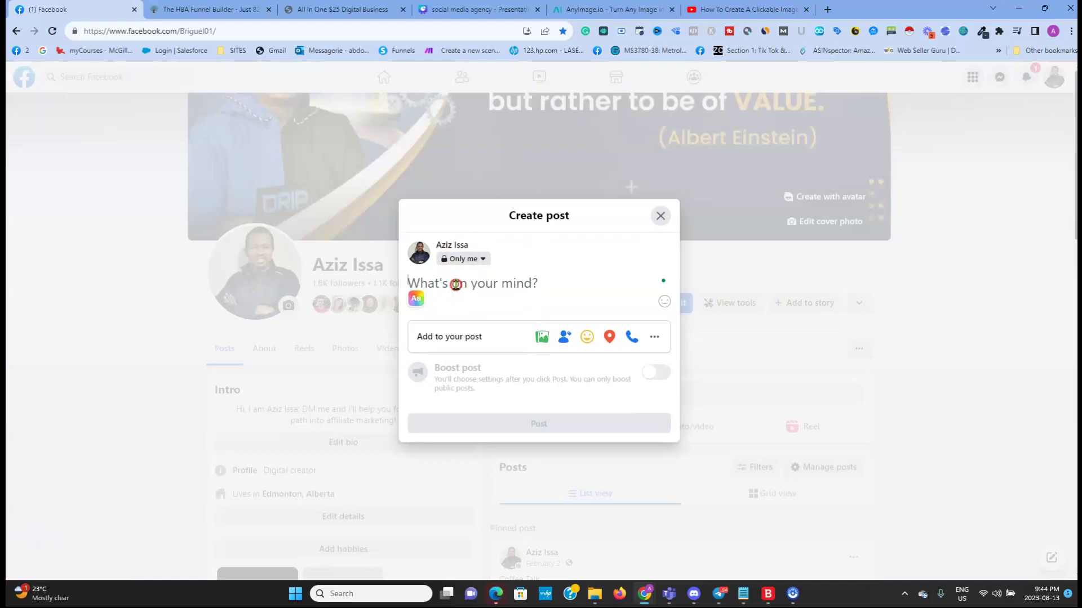
right_click(456, 285)
left_click(491, 373)
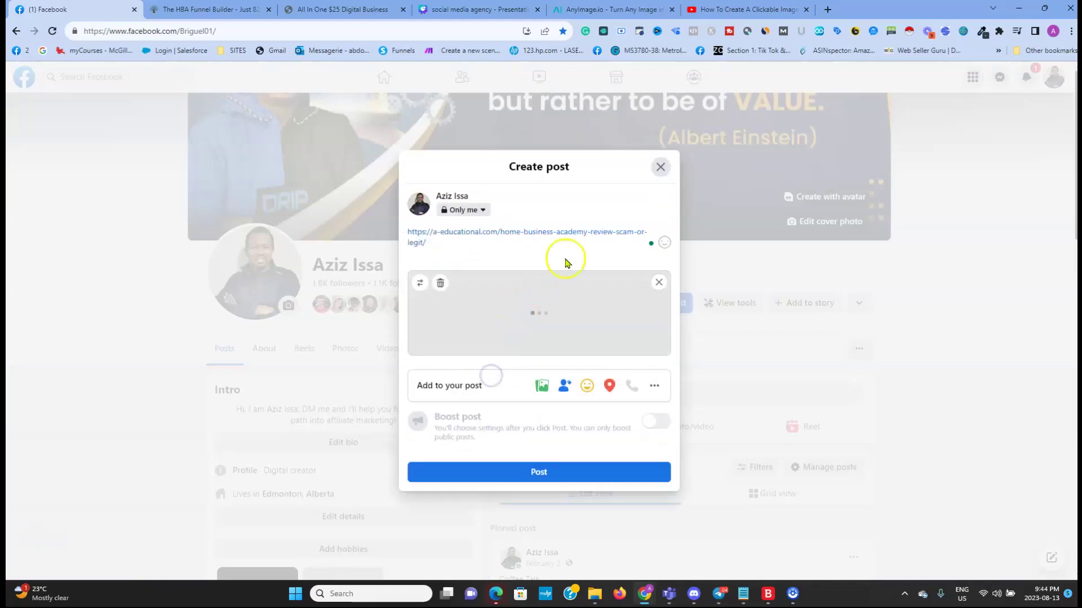
Clear the blog link text from the post while keeping its Home Business Academy preview image, and publish the post
left_click_drag(443, 209, 395, 197)
key("BackSpace")
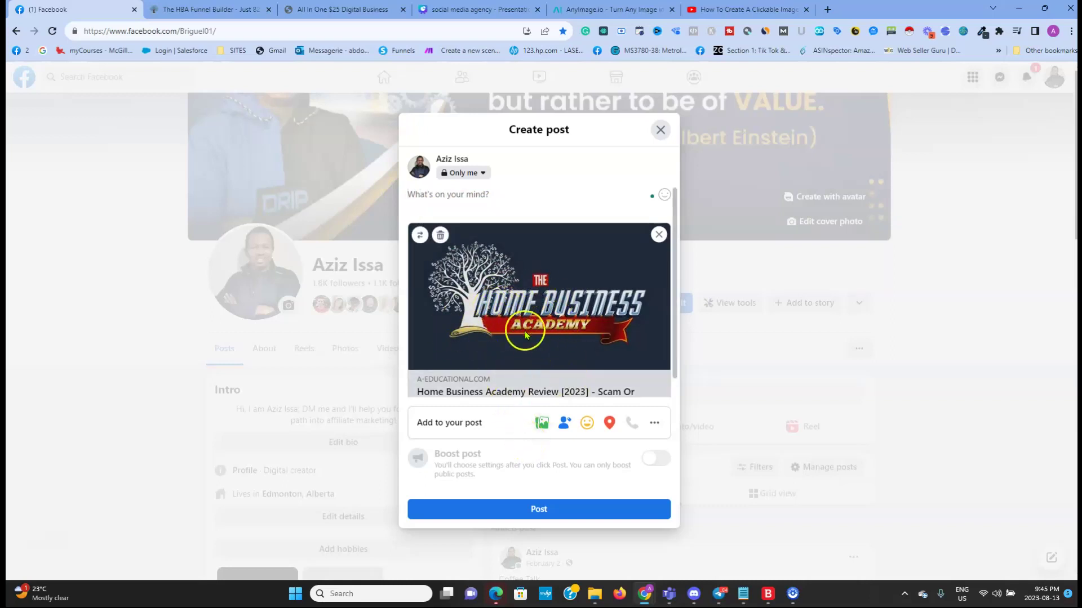
left_click(539, 508)
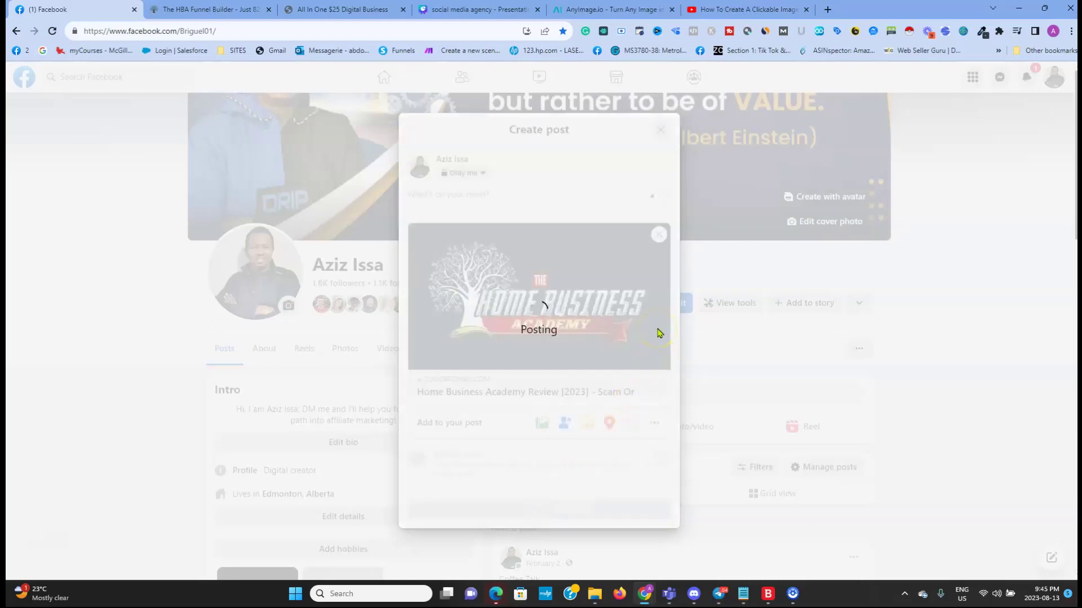
Find the published Home Business Academy Review post, open its linked blog article and return to the Facebook profile
scroll(507, 277, "down", 6)
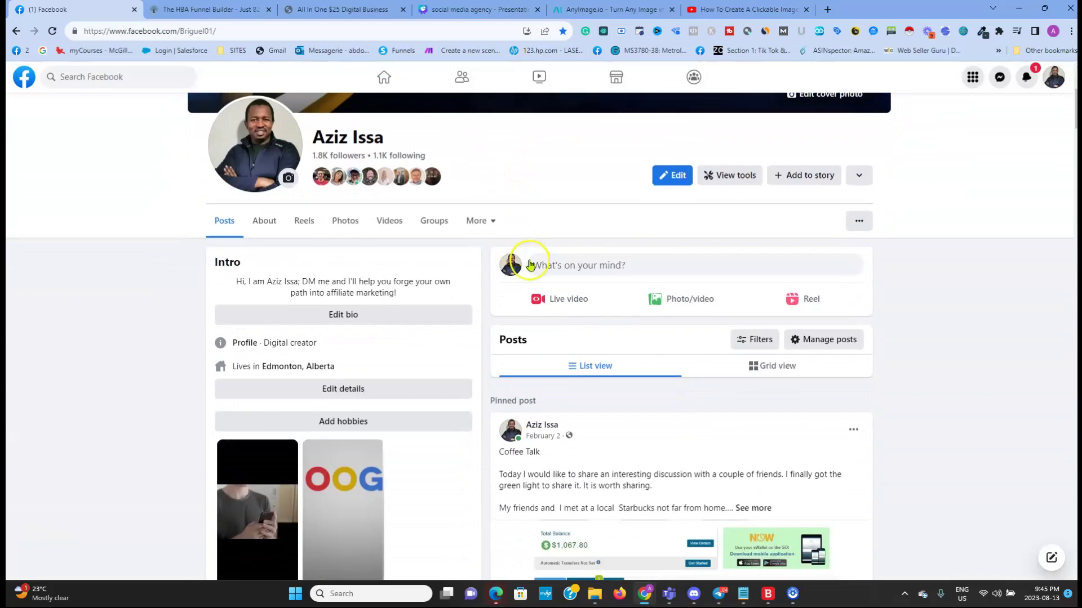
scroll(545, 255, "down", 10)
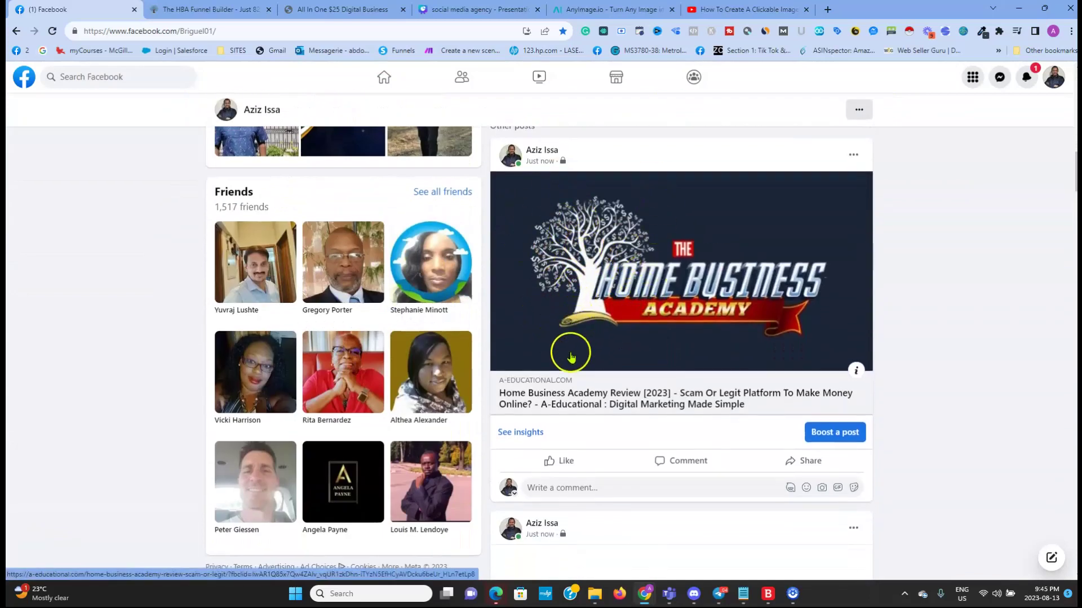
left_click(565, 403)
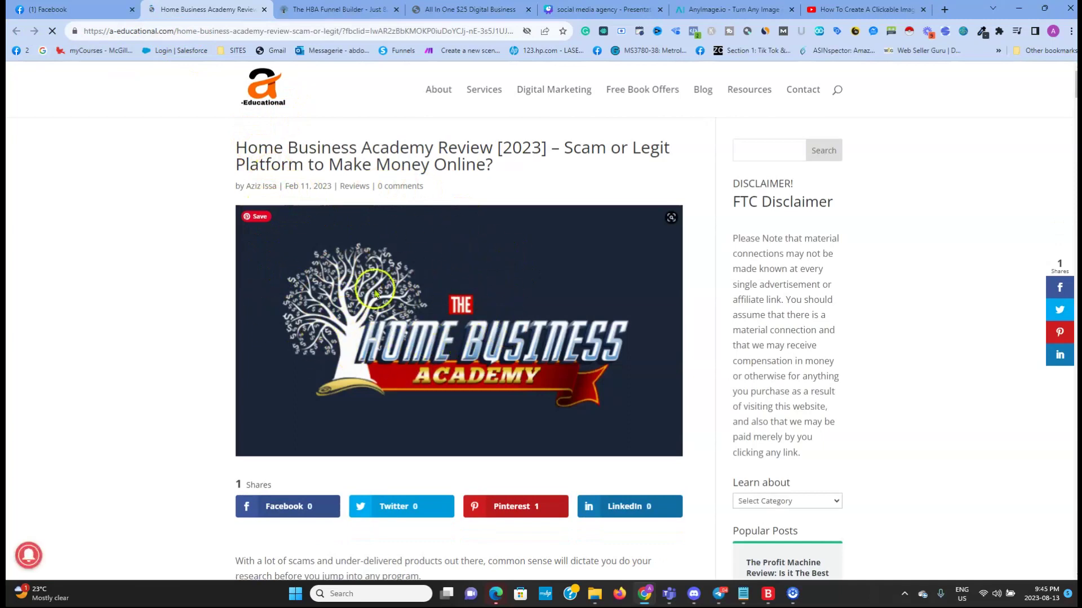
left_click(70, 14)
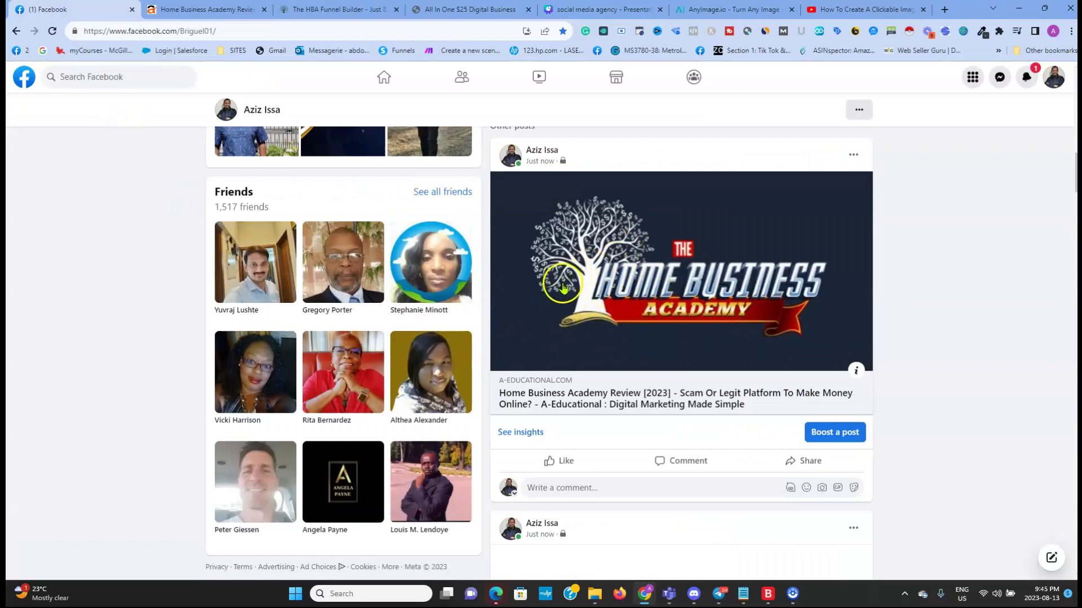
Find the July 20 "Lead tracking - GetResponse" post on the profile and expand its full text
scroll(579, 277, "down", 13)
scroll(593, 275, "down", 15)
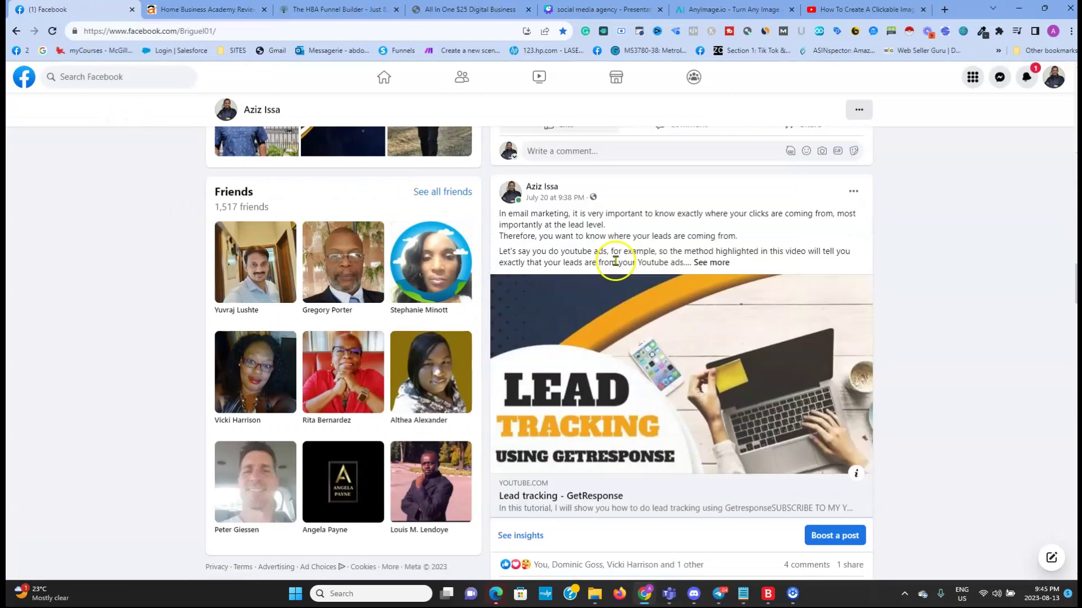
scroll(659, 254, "up", 9)
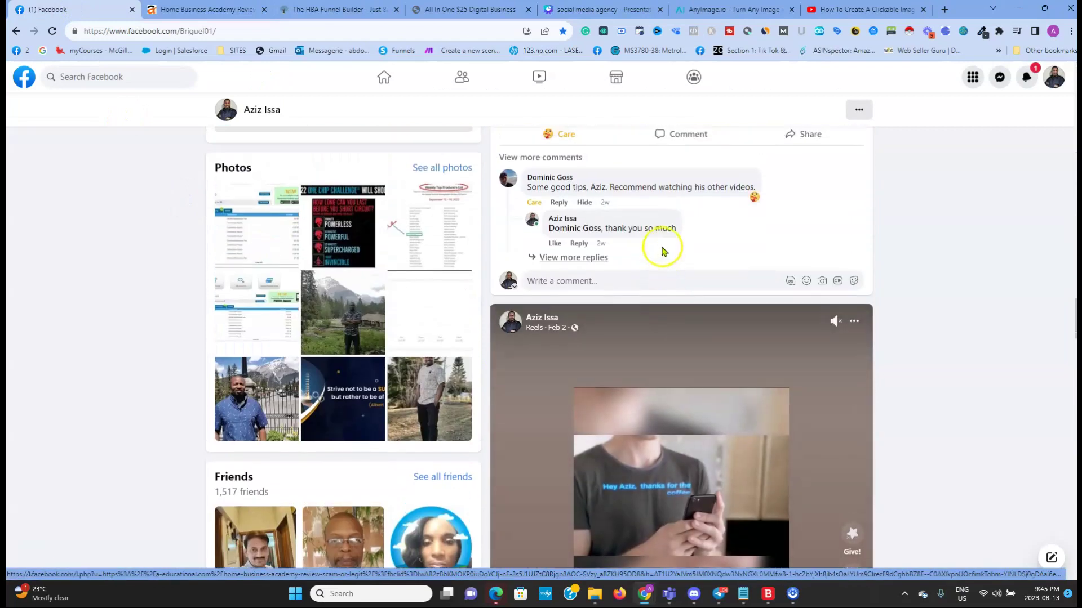
scroll(518, 231, "up", 4)
scroll(652, 222, "down", 3)
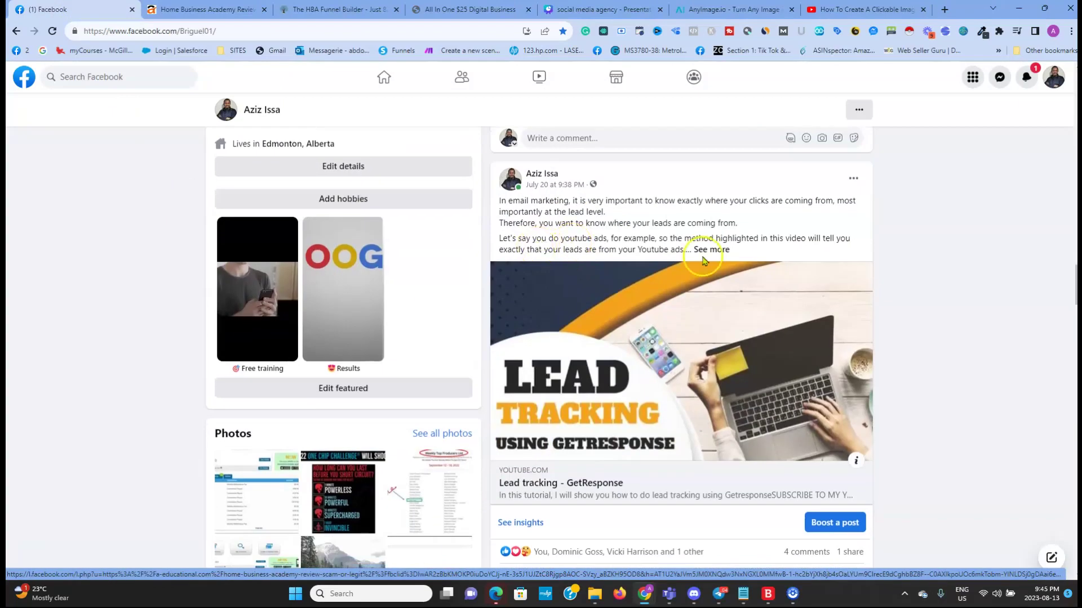
left_click(713, 250)
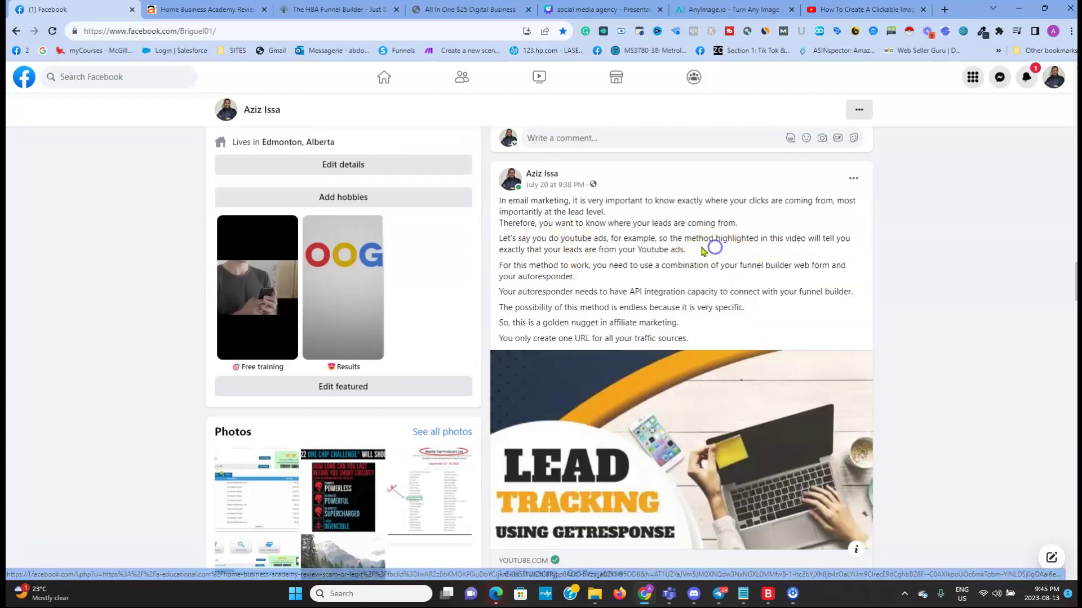
Examine the lead tracking post's description by highlighting it above the clickable image, and go back to the "30 MN work day plan" post
scroll(717, 250, "down", 1)
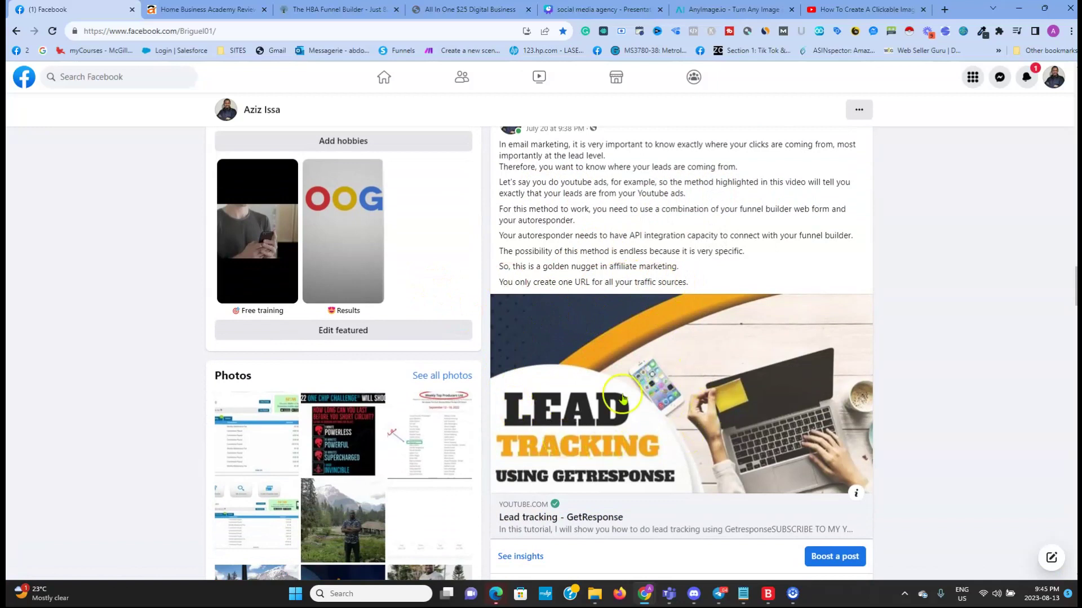
scroll(530, 159, "up", 1)
left_click_drag(501, 201, 694, 338)
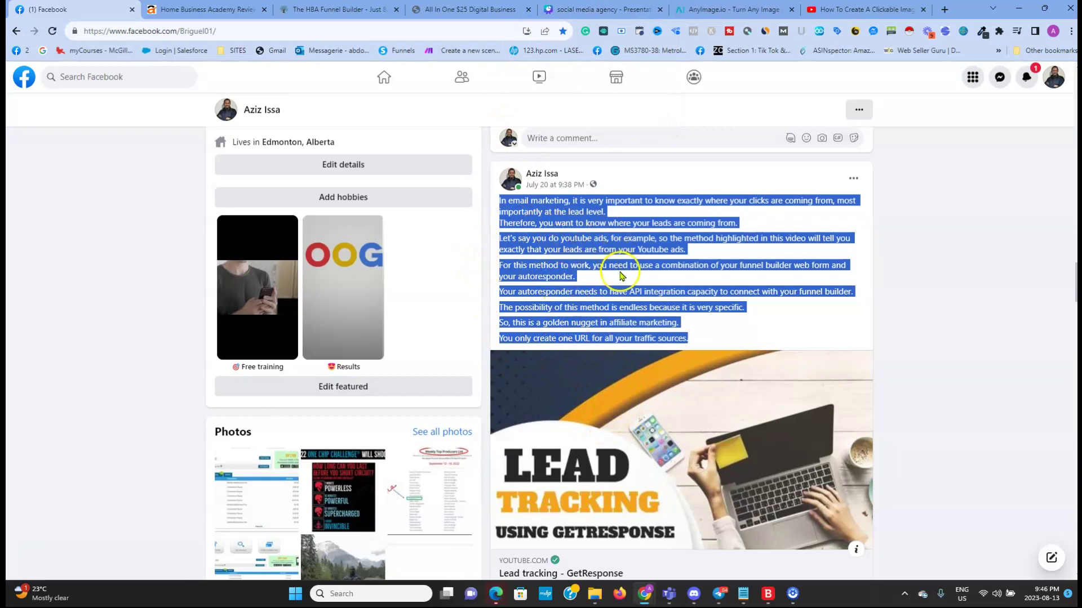
left_click(738, 295)
scroll(736, 295, "down", 2)
scroll(736, 295, "up", 2)
scroll(736, 295, "up", 9)
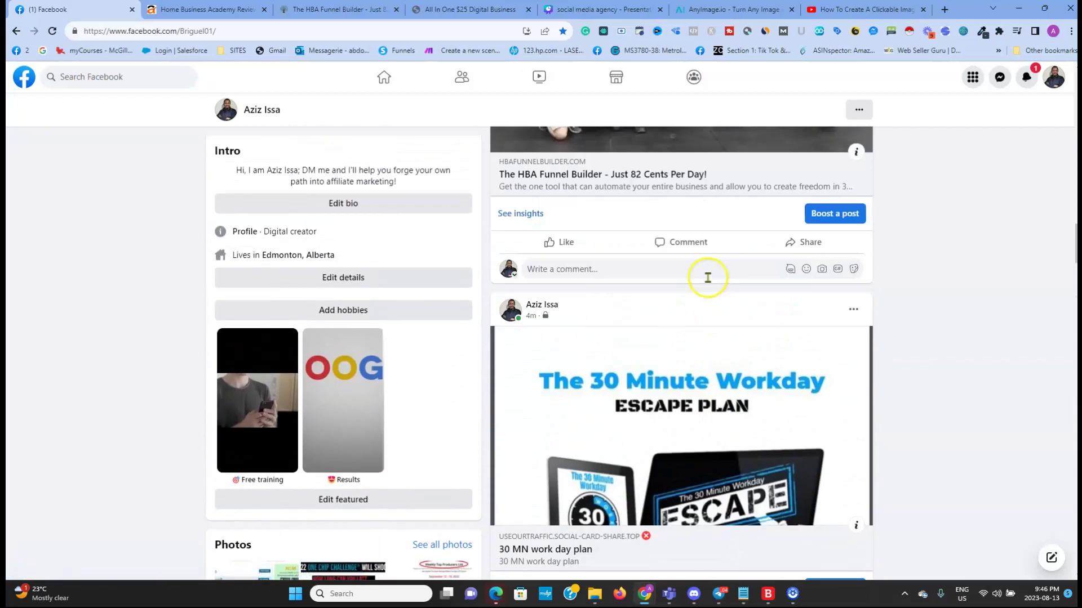
Edit the "30 MN work day plan" post to add "add tex" with trailing punctuation above its clickable image, and save the post
left_click(850, 310)
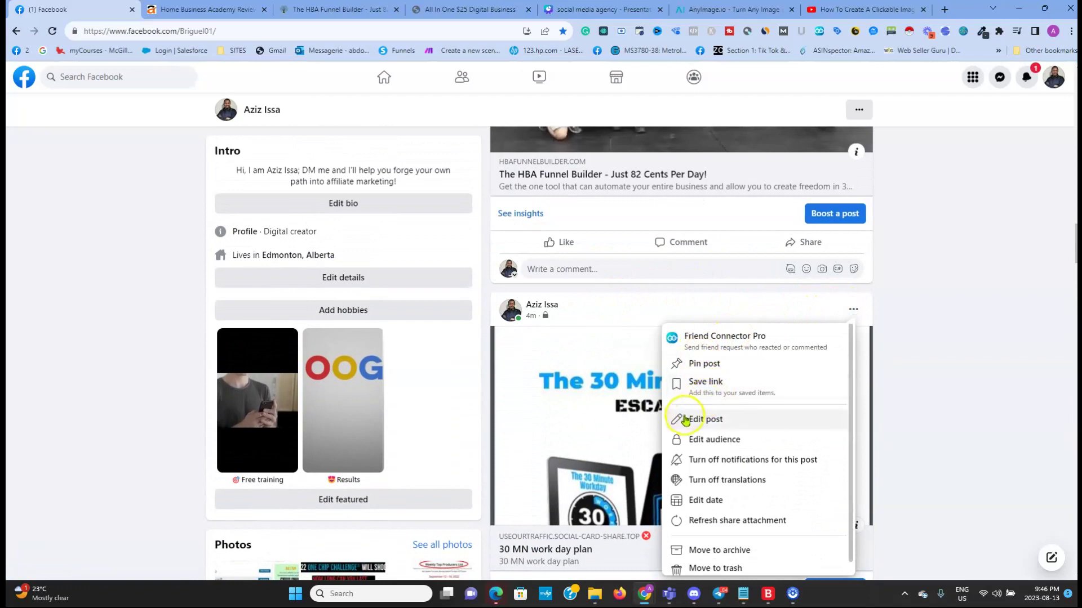
left_click(683, 419)
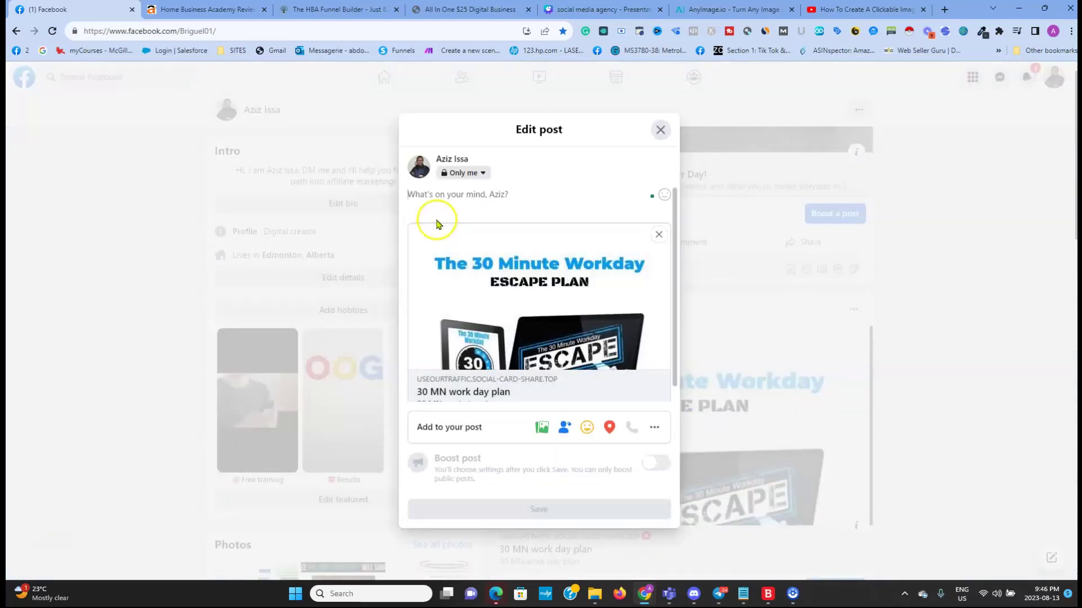
type("add tex............")
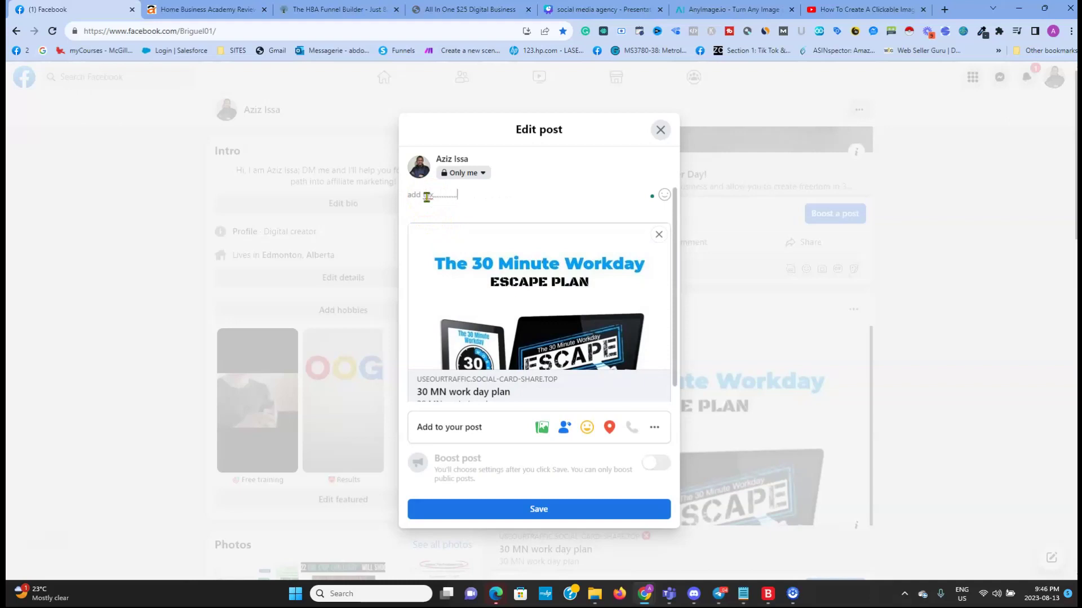
left_click(449, 510)
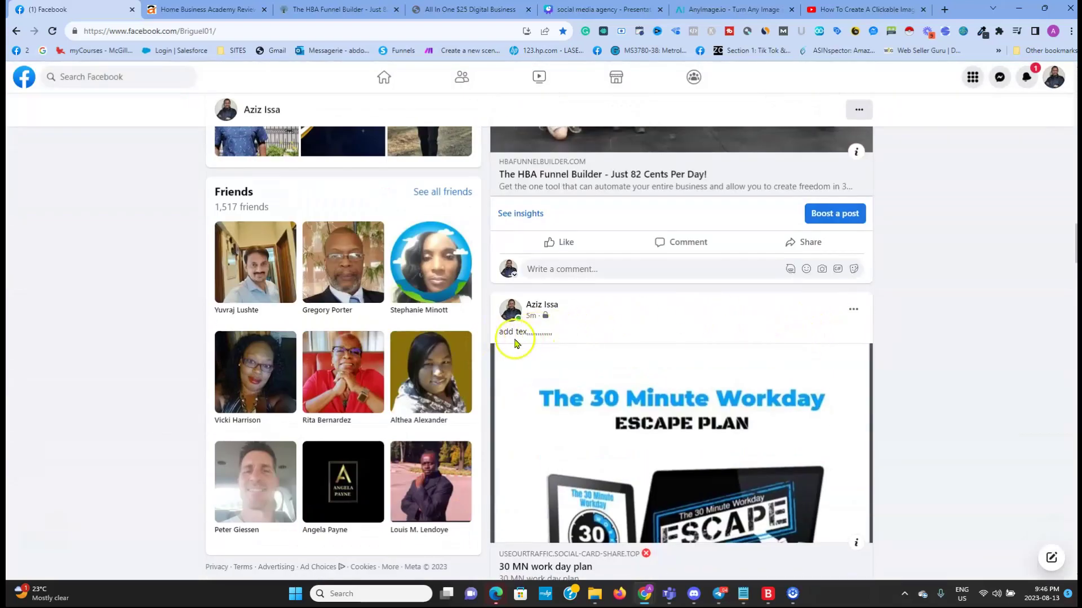
Examine the edited "30 MN work day plan" post and the other clickable-image posts around it on the profile
scroll(732, 372, "down", 2)
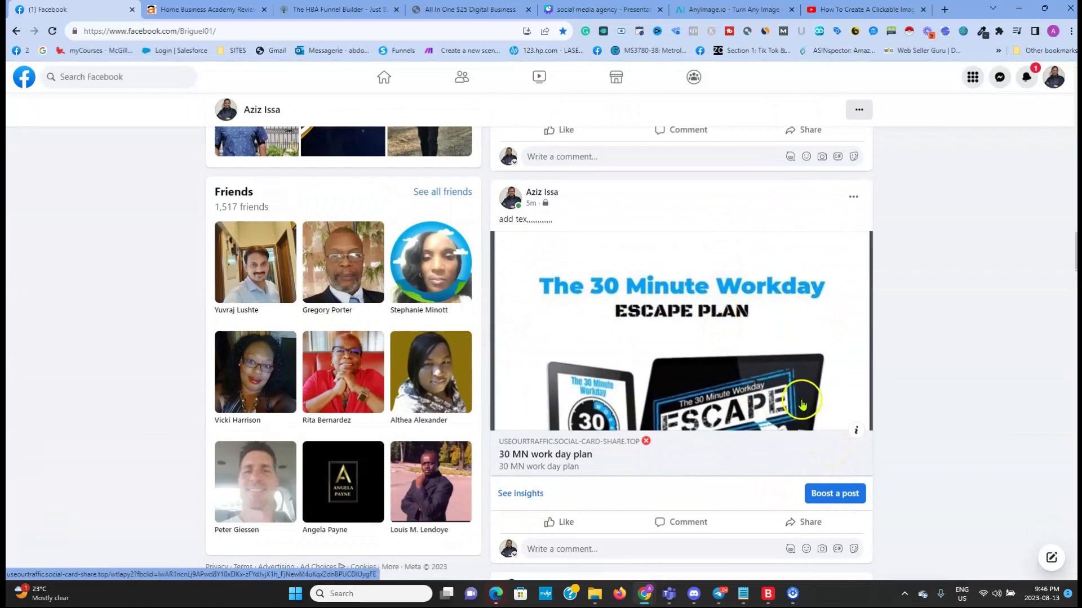
scroll(800, 408, "down", 3)
scroll(768, 393, "up", 6)
scroll(88, 323, "down", 3)
scroll(88, 322, "up", 6)
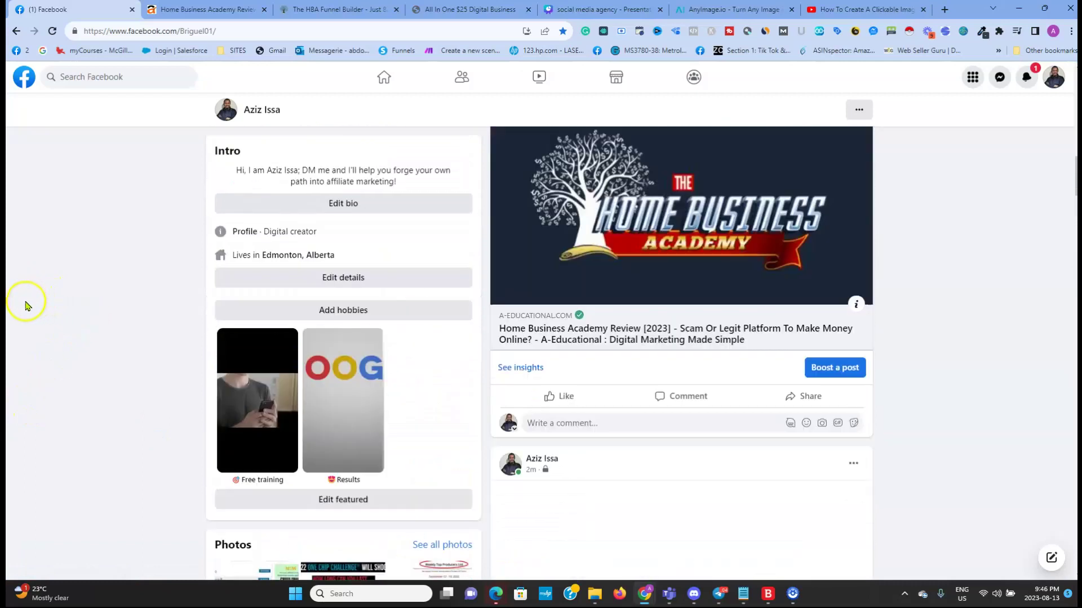
Return to the start of the Facebook profile, switch to the Canva presentation and show its "How to add clickable website link to Facebook post" slide
scroll(51, 285, "up", 2)
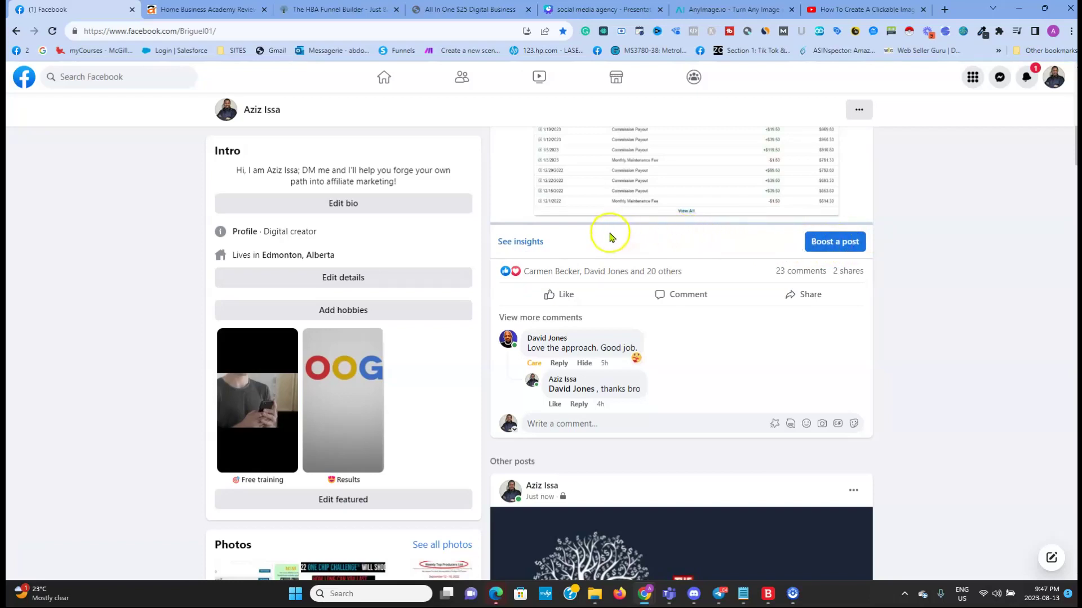
scroll(603, 233, "up", 10)
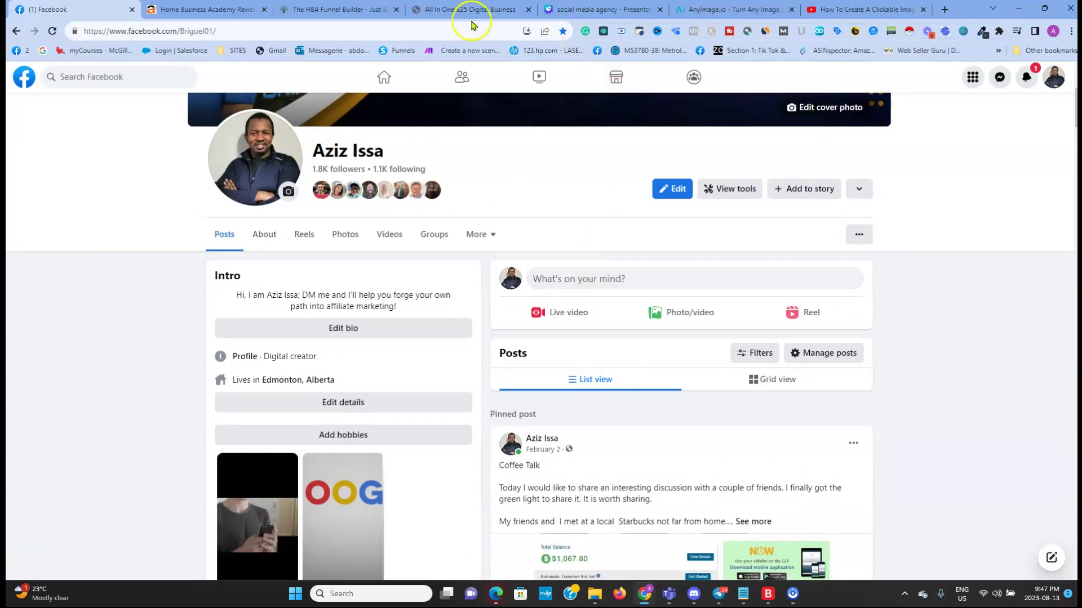
left_click(582, 12)
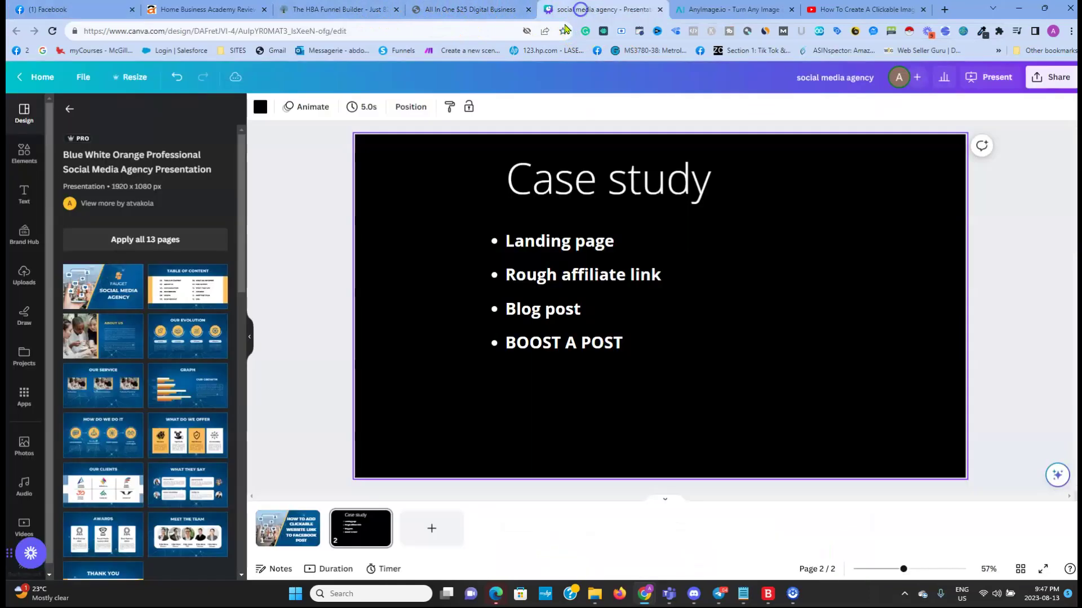
left_click(287, 524)
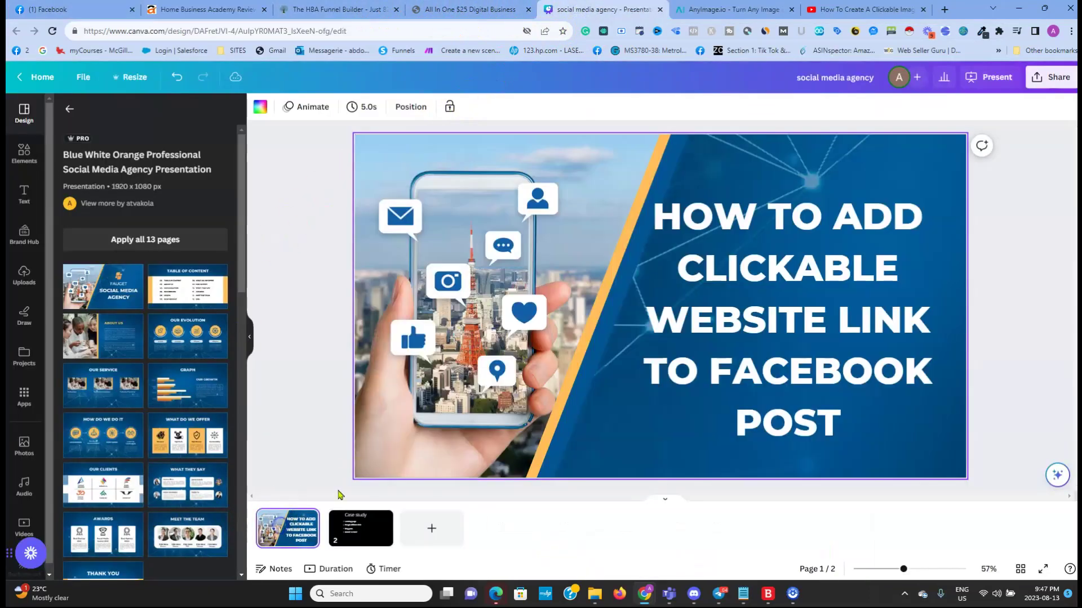